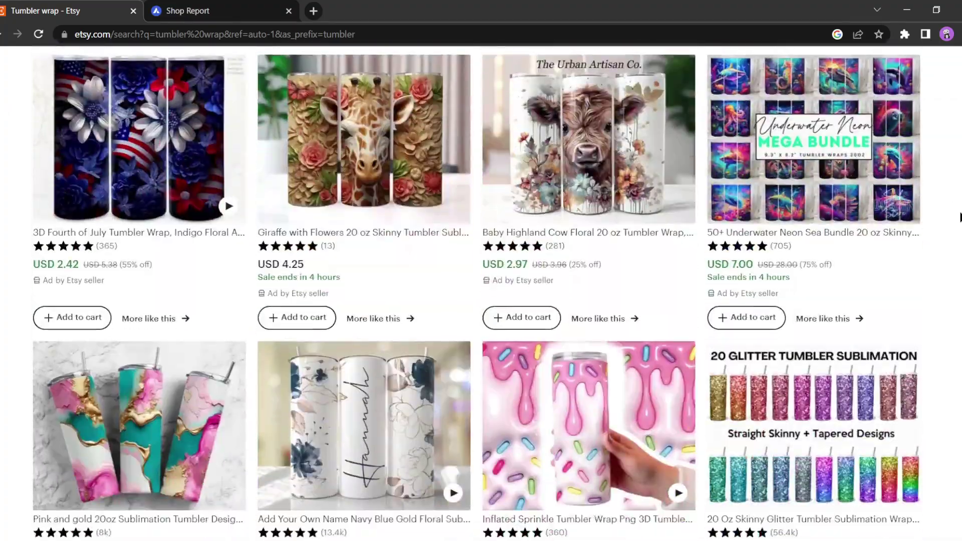
scroll(961, 218, down, 3)
scroll(961, 218, down, 5)
scroll(960, 217, down, 4)
scroll(961, 218, down, 4)
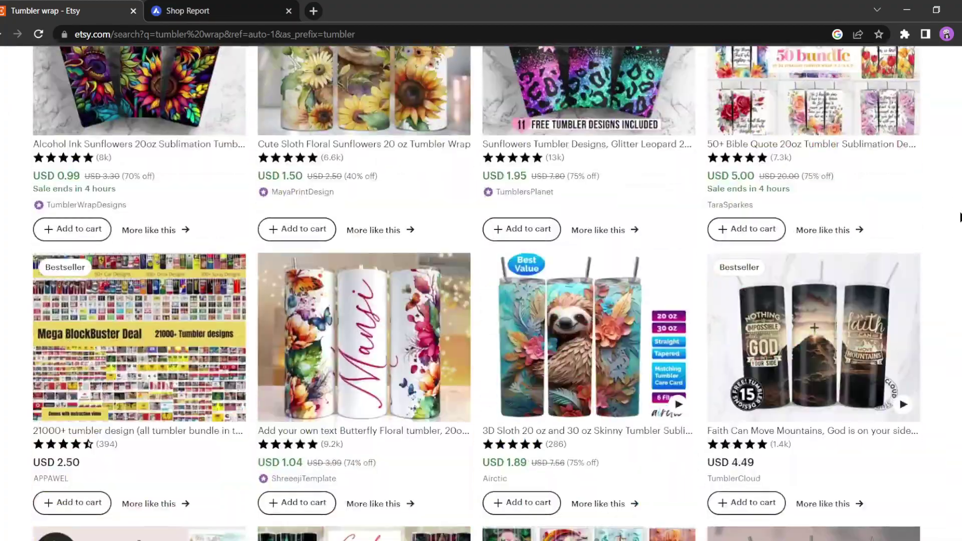
scroll(960, 217, down, 3)
scroll(960, 217, down, 3)
scroll(961, 217, down, 3)
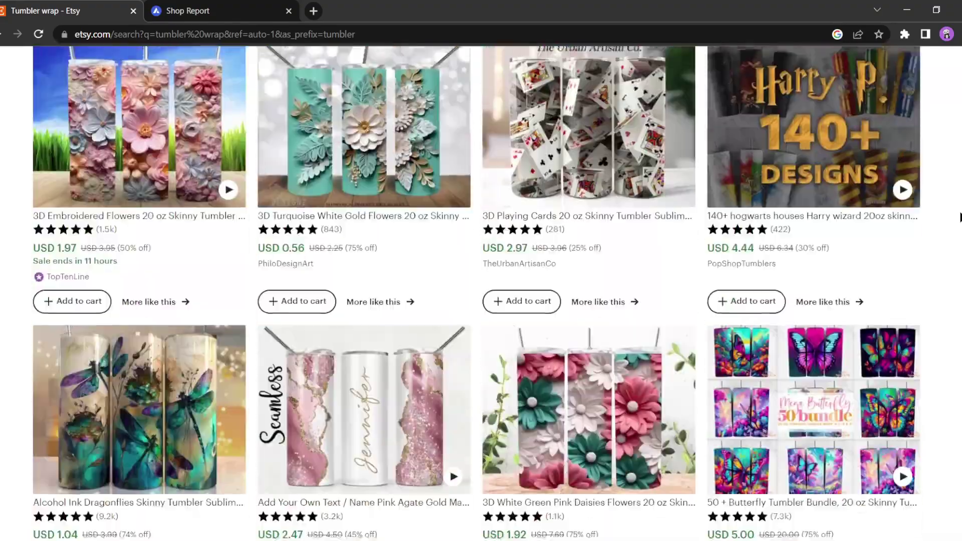
scroll(960, 217, up, 6)
scroll(960, 218, up, 5)
scroll(961, 217, up, 5)
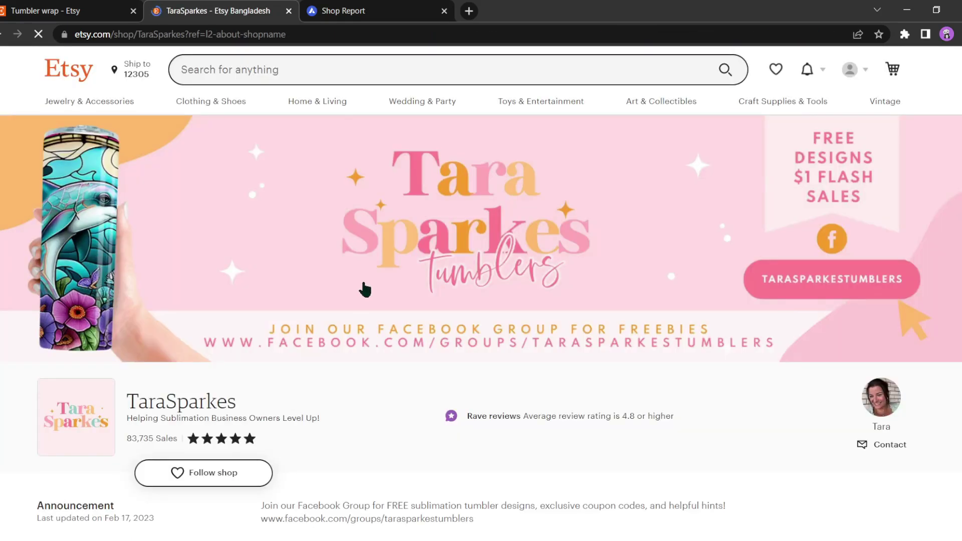
scroll(365, 289, down, 3)
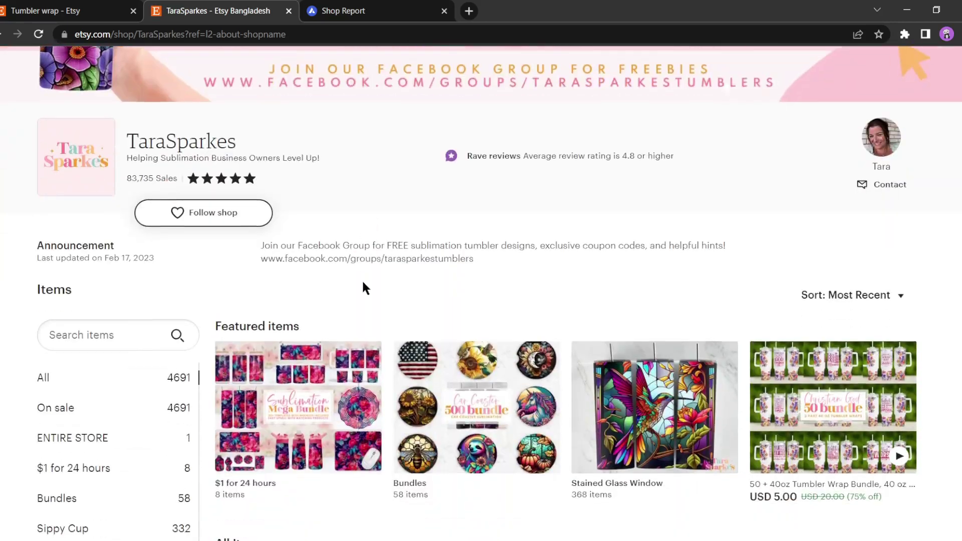
scroll(365, 290, down, 3)
scroll(365, 290, down, 1)
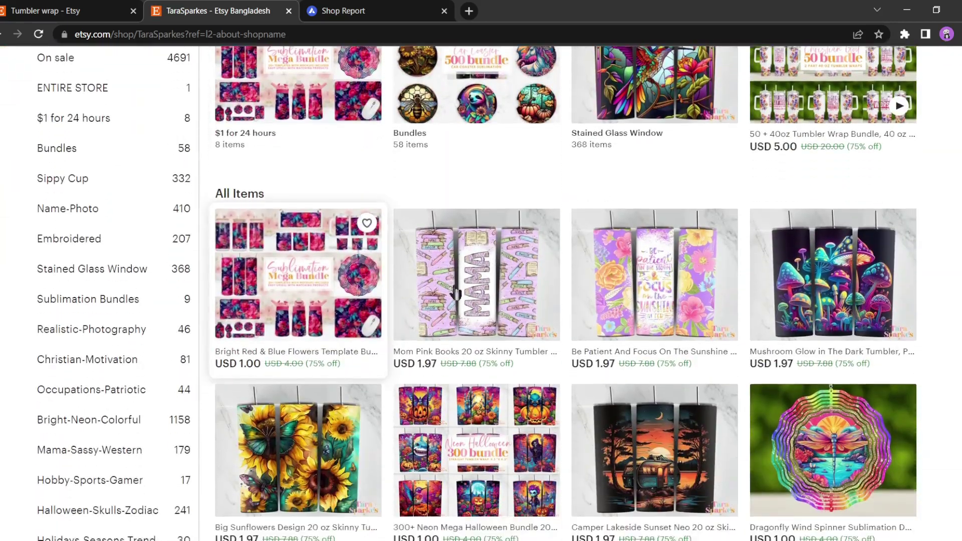
scroll(365, 290, down, 3)
scroll(763, 295, down, 2)
scroll(763, 296, down, 3)
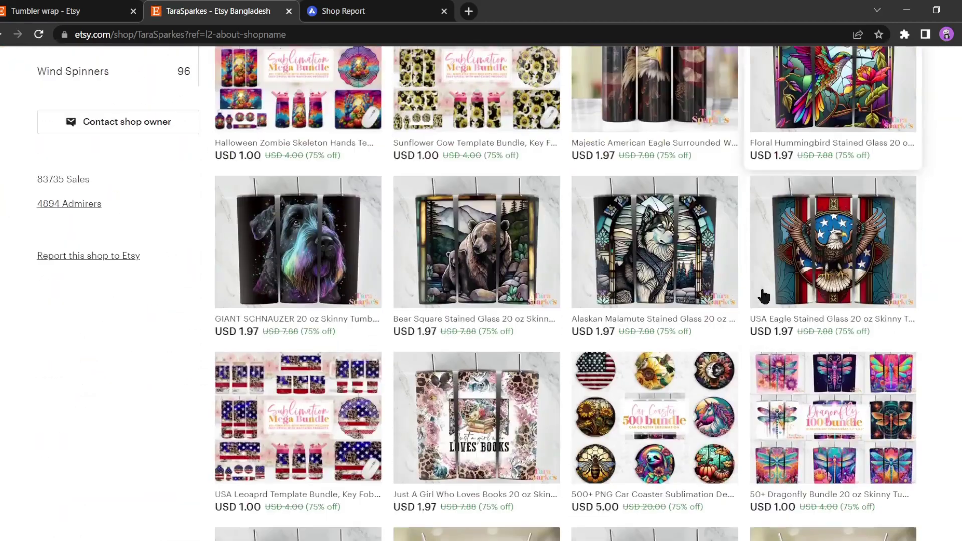
scroll(410, 316, down, 1)
scroll(409, 316, down, 2)
scroll(301, 303, down, 3)
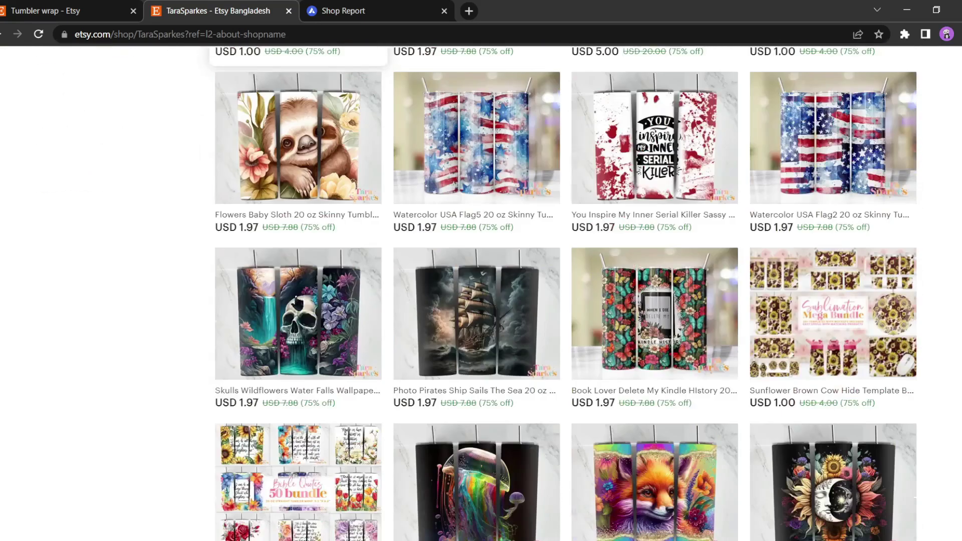
scroll(599, 313, down, 2)
mouse_move(478, 481)
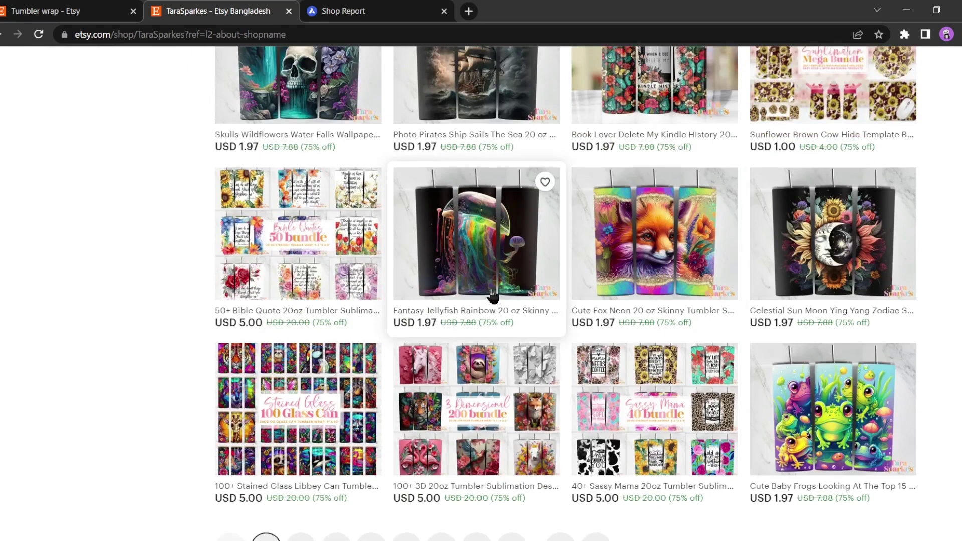
scroll(493, 296, up, 5)
scroll(493, 296, up, 5)
scroll(493, 296, up, 5)
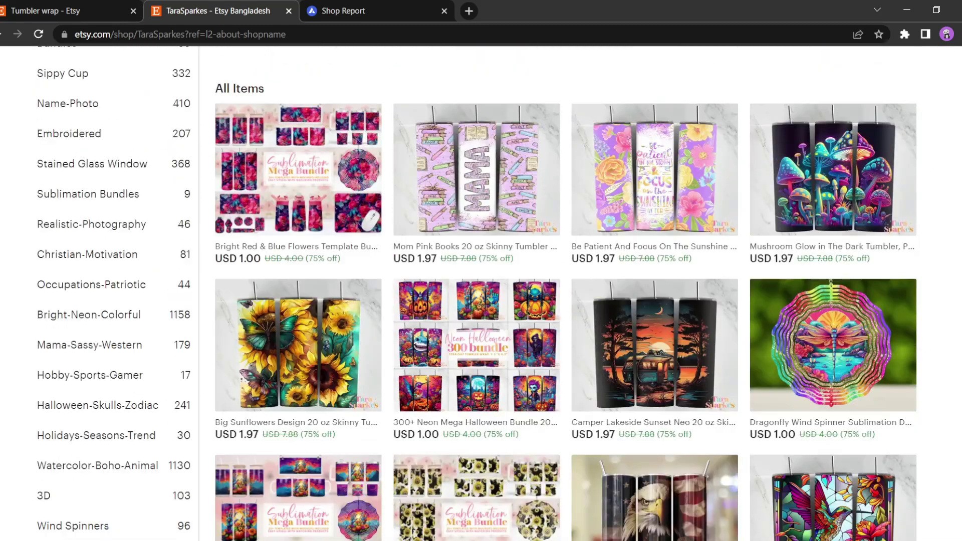
scroll(492, 296, up, 5)
scroll(492, 296, up, 5)
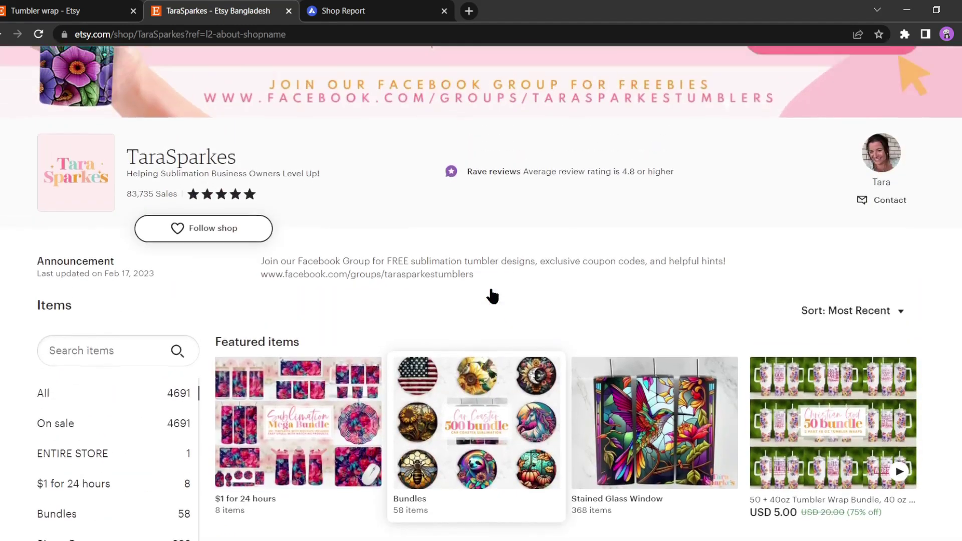
scroll(483, 294, up, 3)
- Bring up the TaraSparkes Alura shop report showing 83.74K sales and $678.72K revenue
click(396, 9)
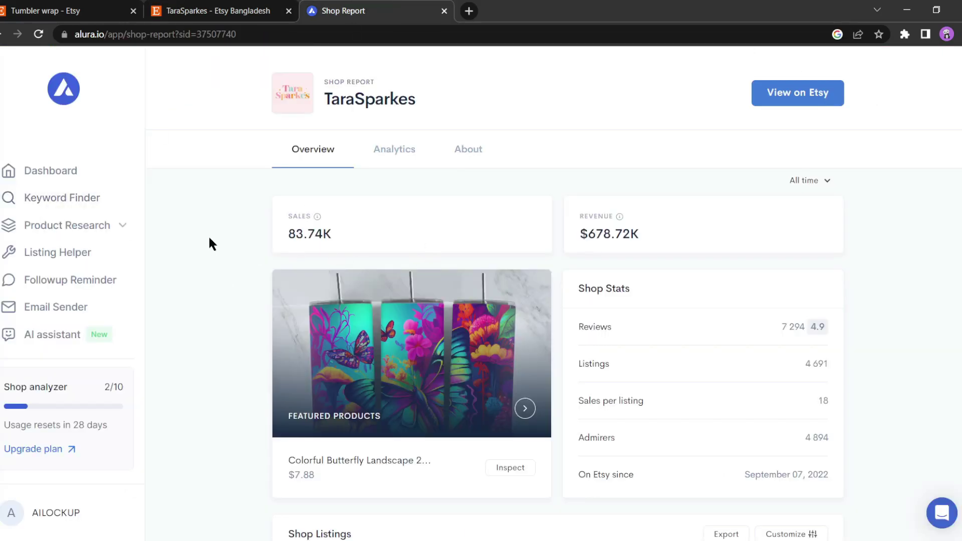
scroll(376, 218, down, 2)
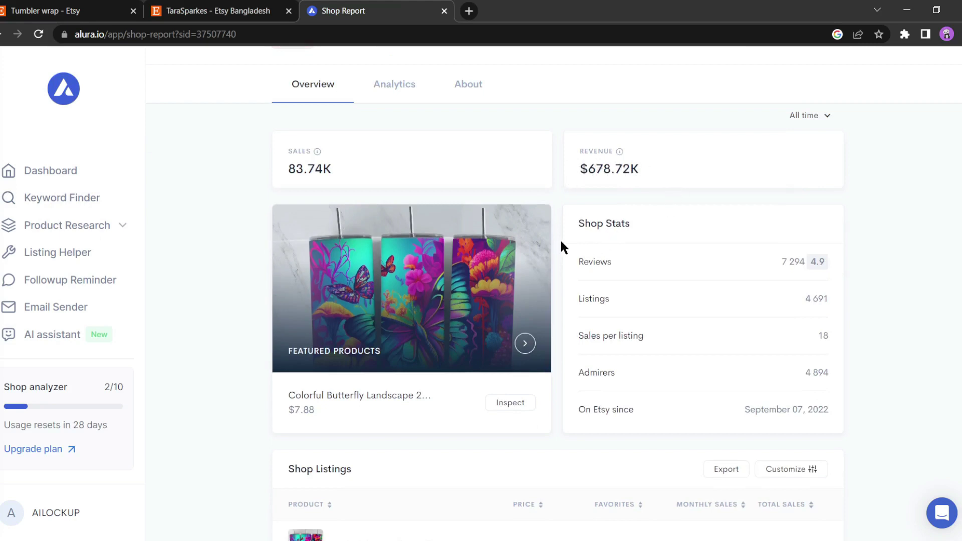
scroll(673, 292, down, 3)
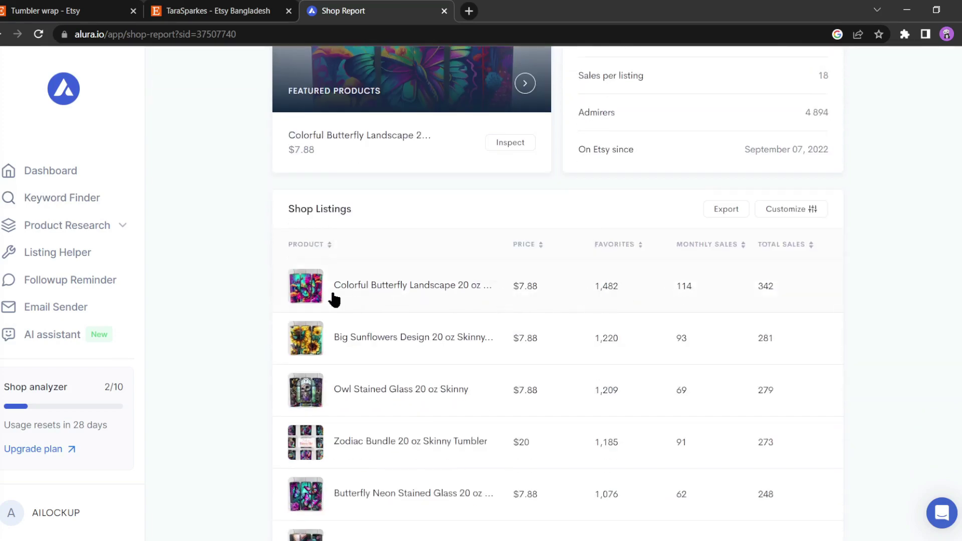
scroll(423, 300, down, 1)
scroll(409, 294, down, 1)
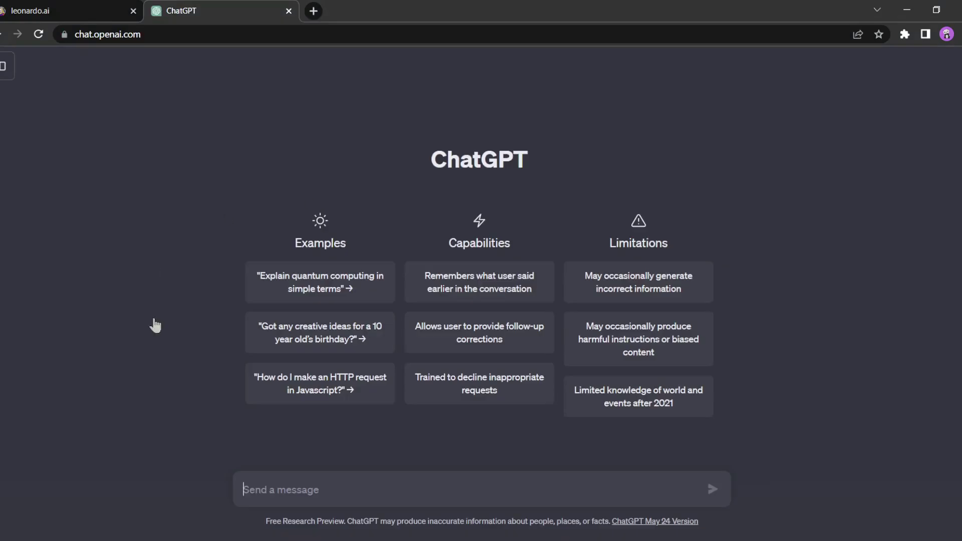
scroll(622, 324, up, 5)
scroll(622, 324, up, 3)
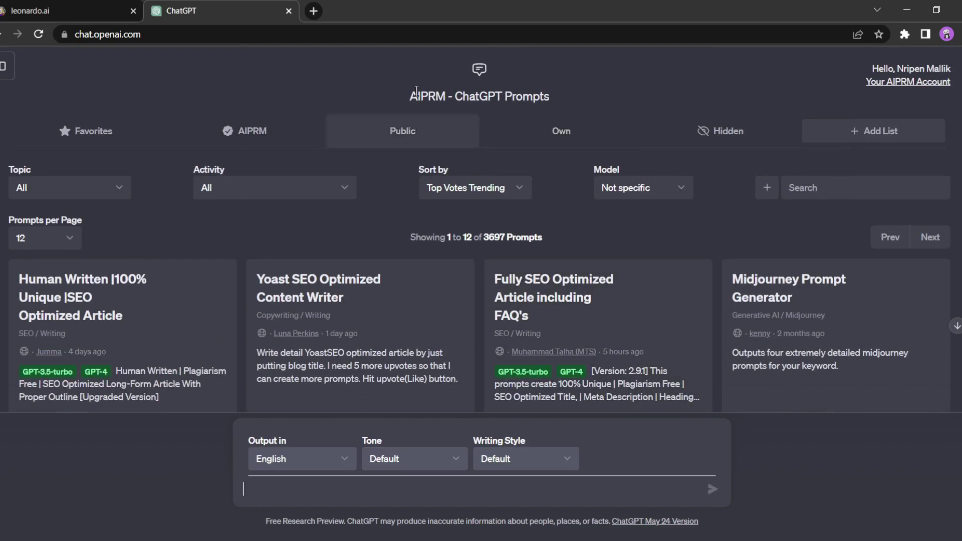
- Generate '3D artwork of Colorful butterfly' prompts using the 'Make AI images with Leonardo AI [2.0]' template
drag(407, 96, 562, 97)
click(561, 96)
text(ar)
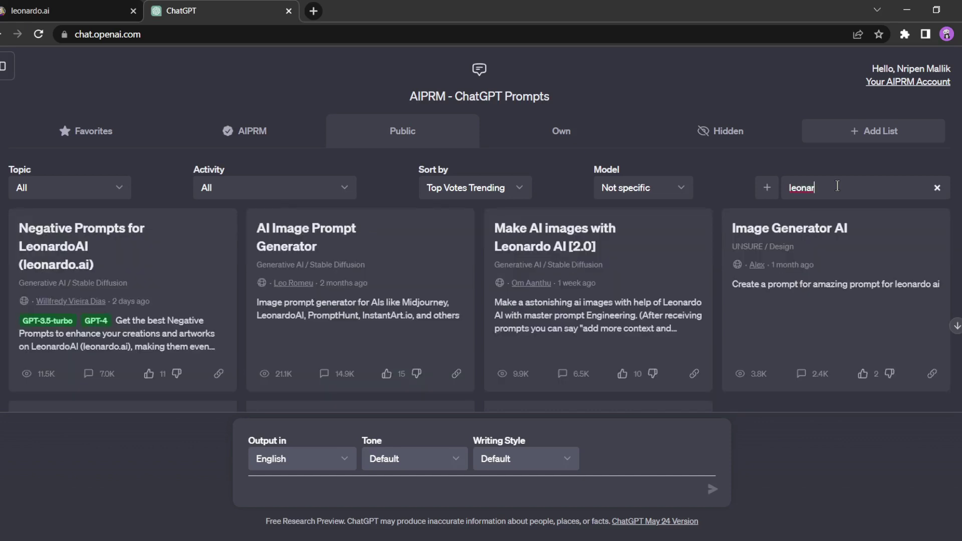
mouse_move(597, 300)
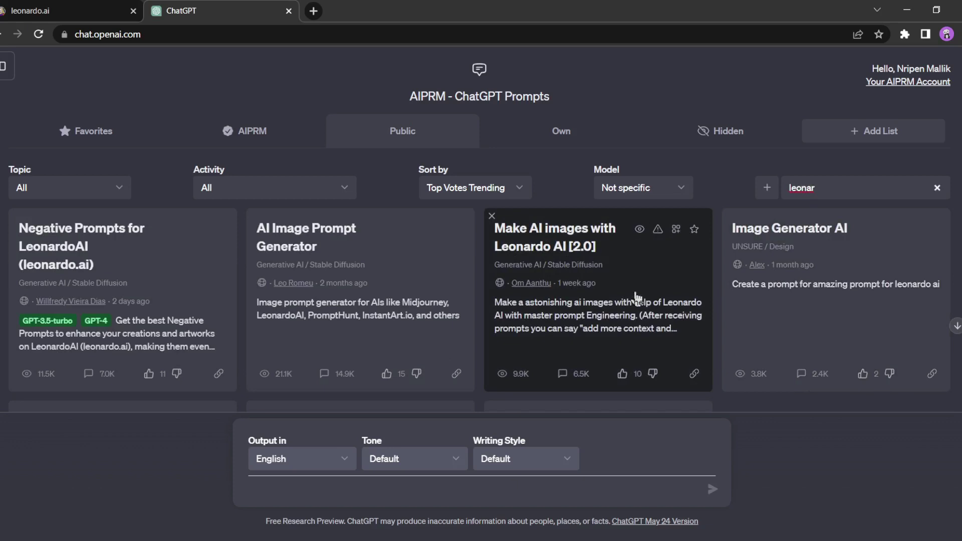
click(648, 270)
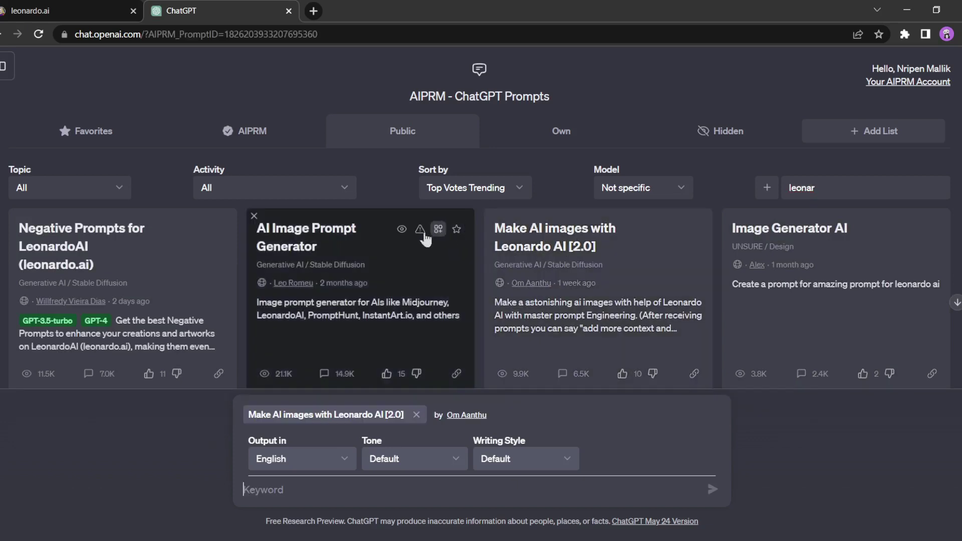
scroll(430, 323, down, 1)
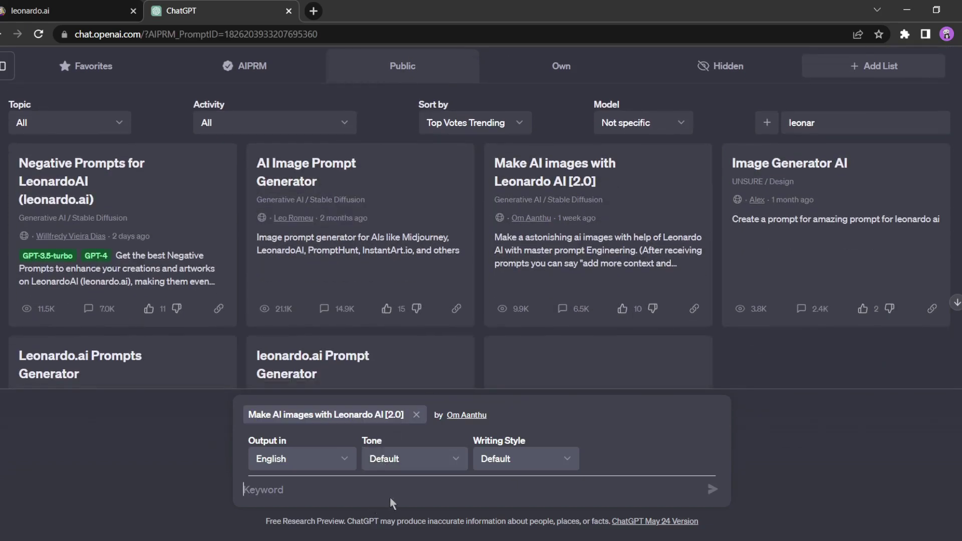
text(3D artwork of Colorful)
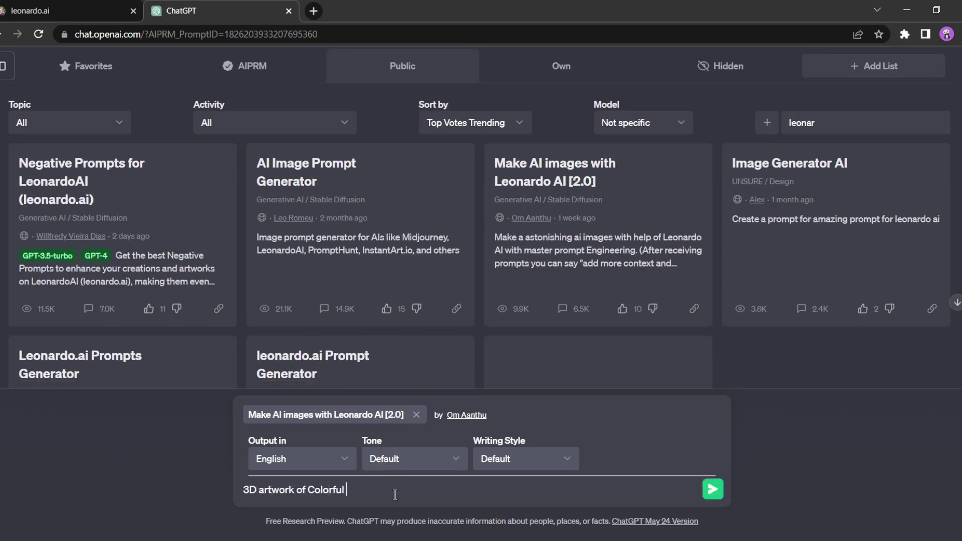
key(Return)
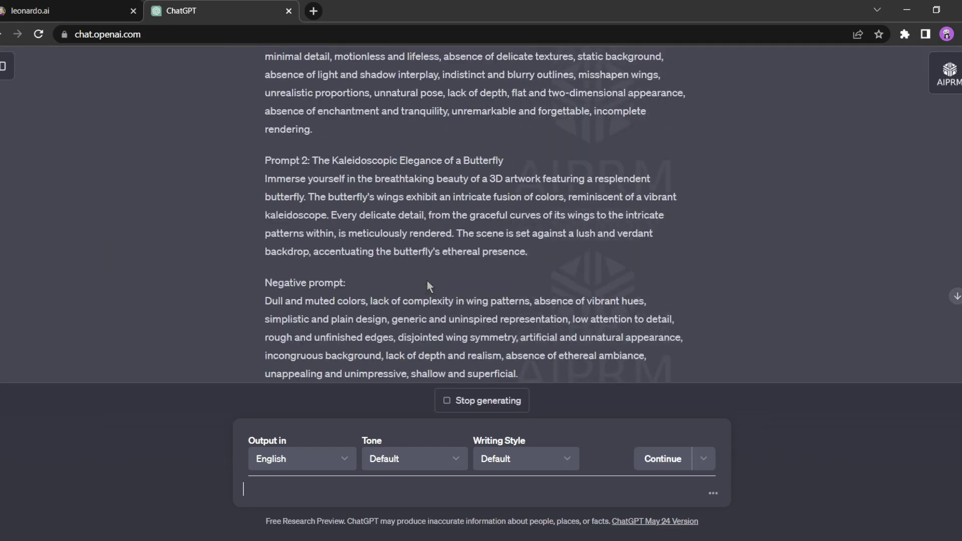
key(ctrl+shift+Tab)
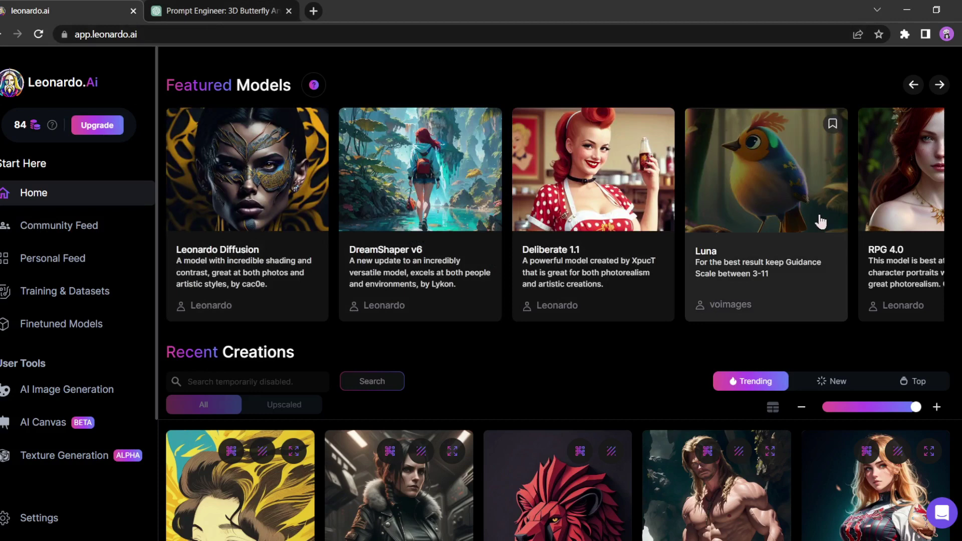
- Find the Paper art style model among Featured Models and start generating with it
click(939, 85)
click(940, 84)
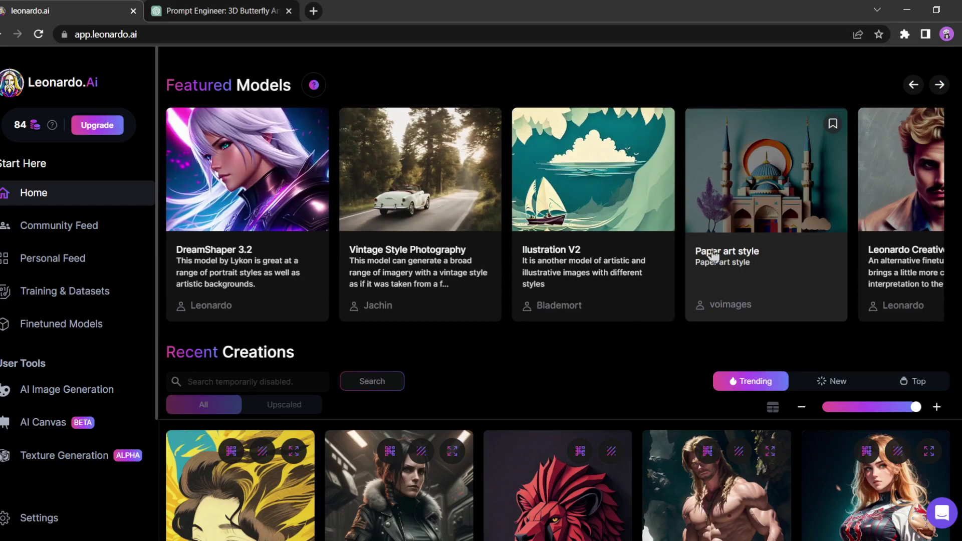
click(793, 229)
scroll(391, 252, down, 3)
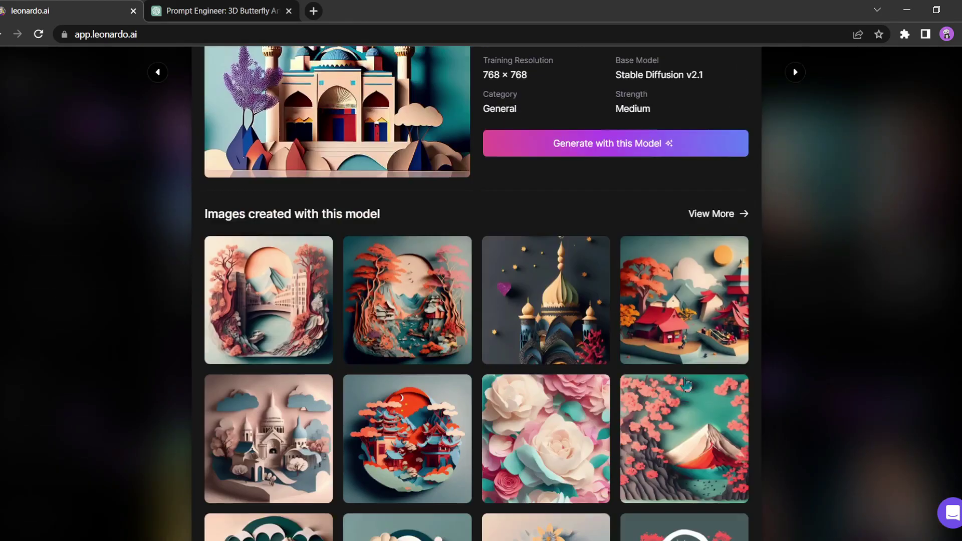
scroll(418, 364, down, 2)
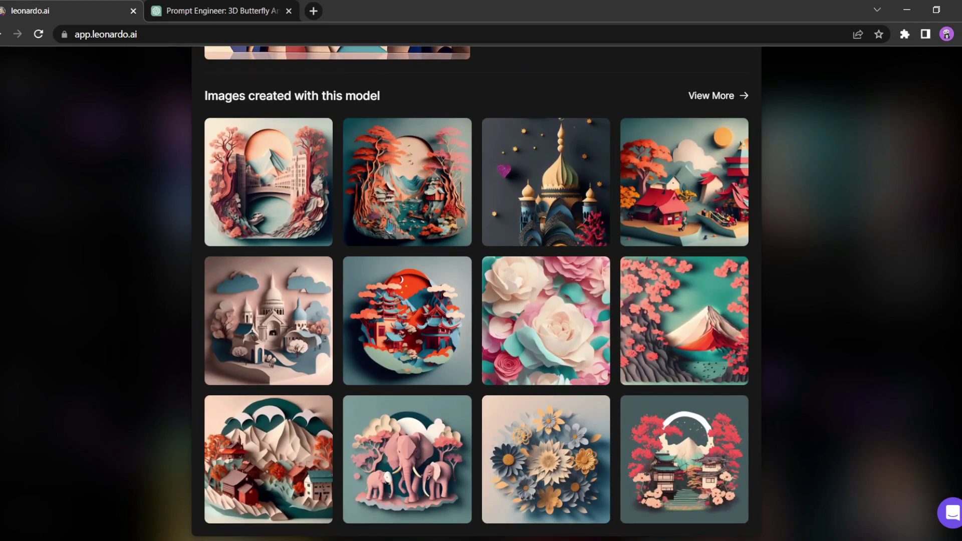
click(264, 209)
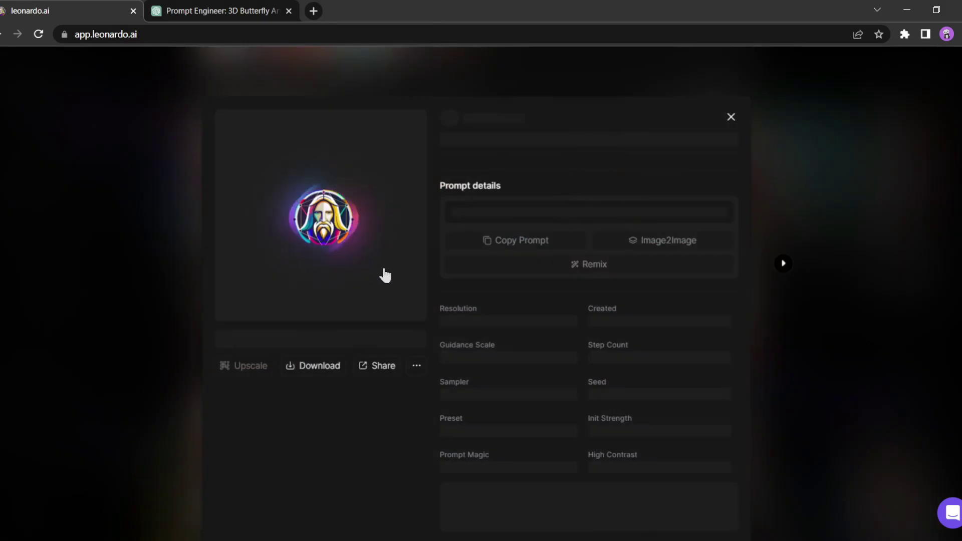
click(699, 228)
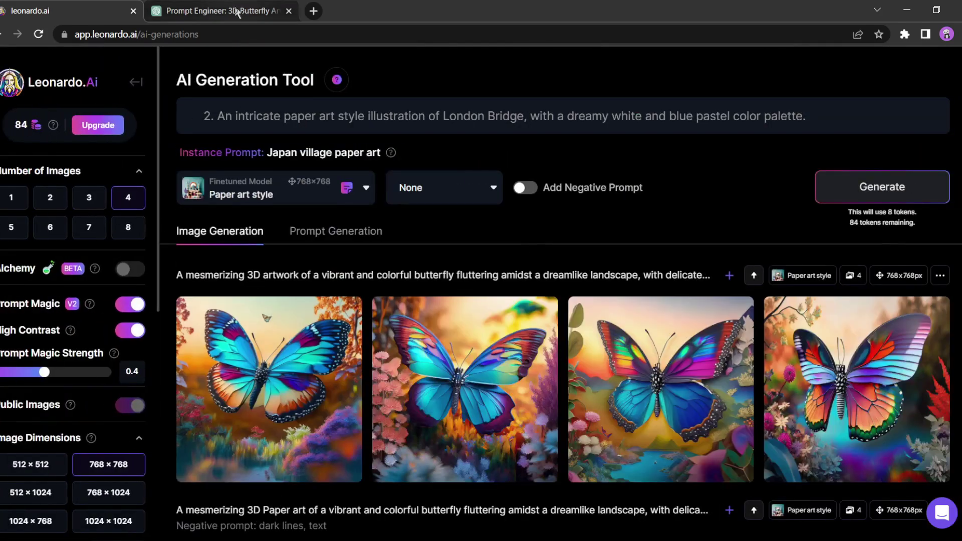
- Paste ChatGPT's Prompt 3 whimsical butterflies description into Leonardo's prompt box
click(238, 12)
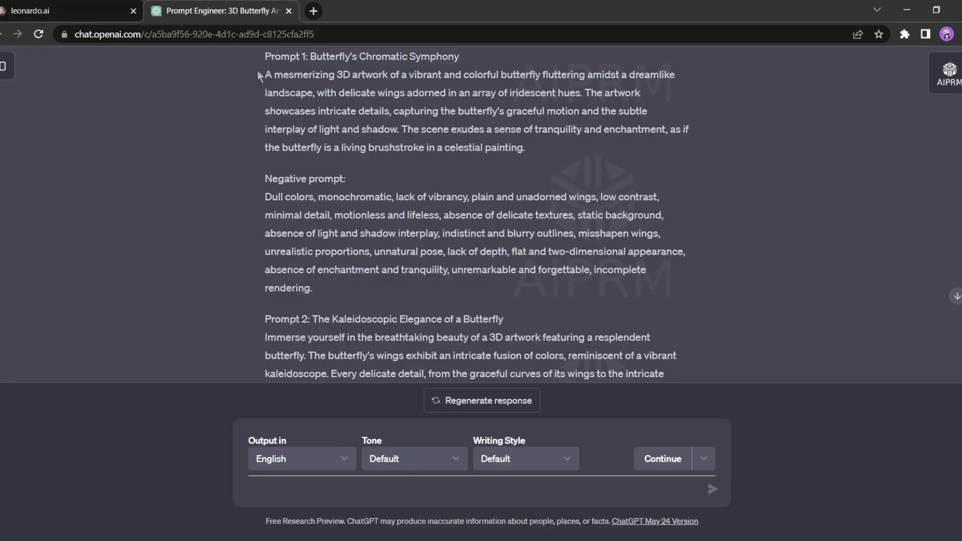
scroll(280, 218, down, 5)
drag(265, 192, 553, 273)
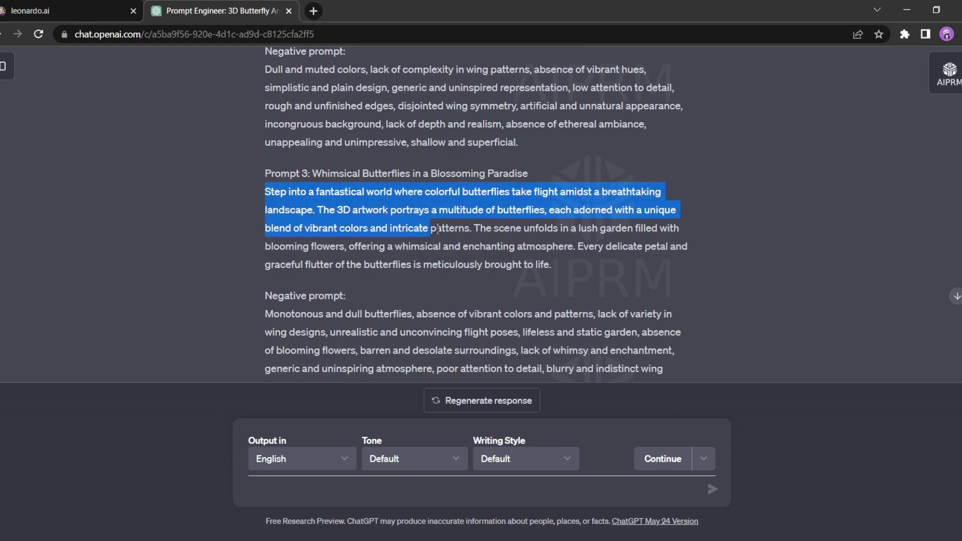
key(ctrl+c)
click(31, 10)
key(ctrl+v)
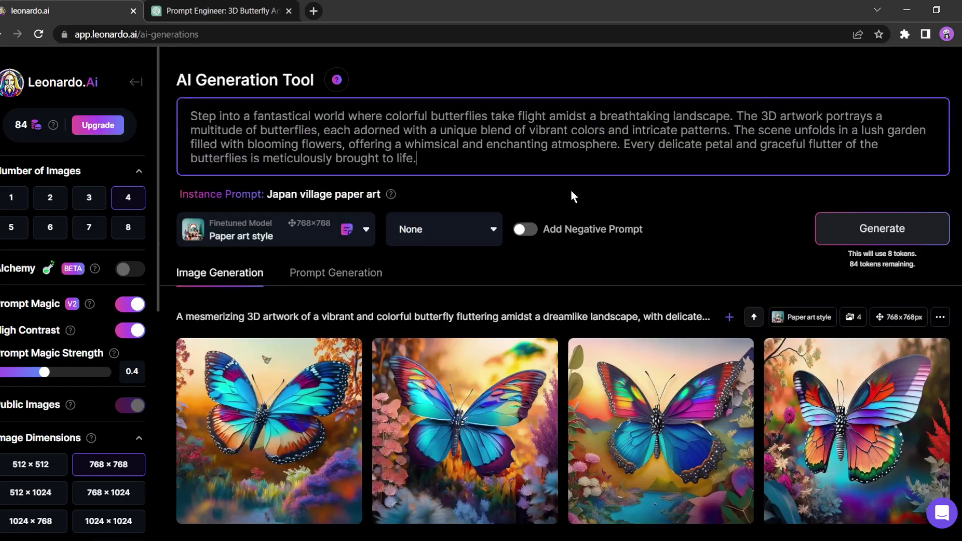
- Generate four paper-art butterfly images and download the fourth as a JPG
click(527, 229)
click(526, 276)
key(ctrl+Return)
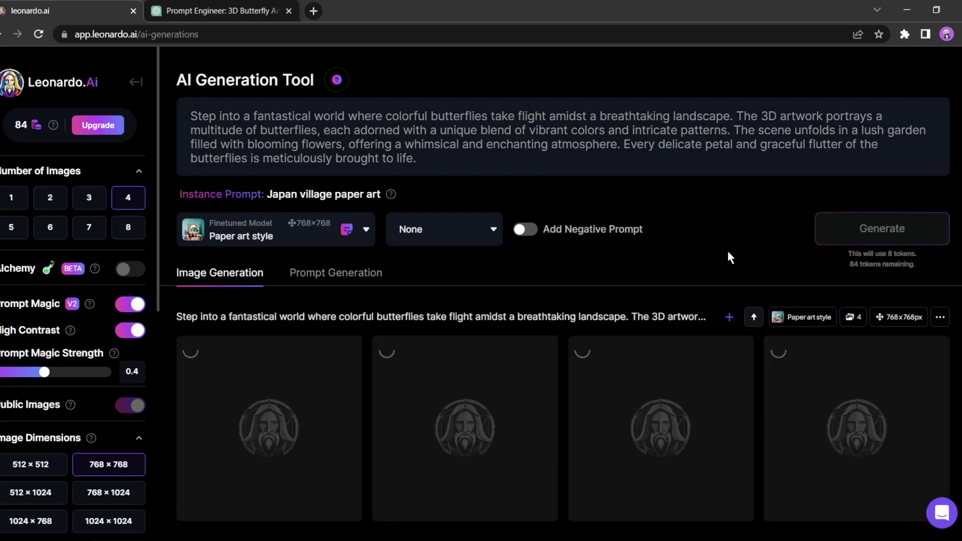
scroll(728, 251, down, 2)
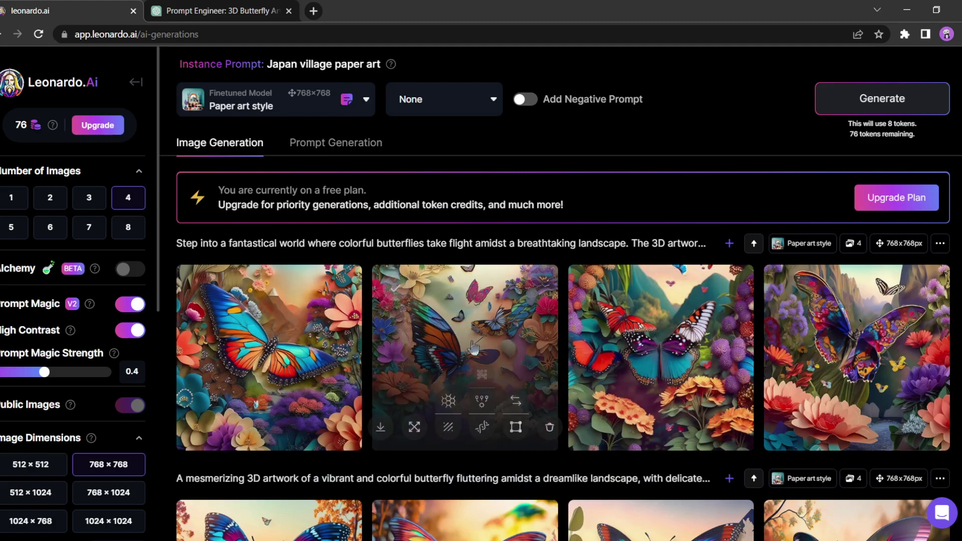
click(855, 335)
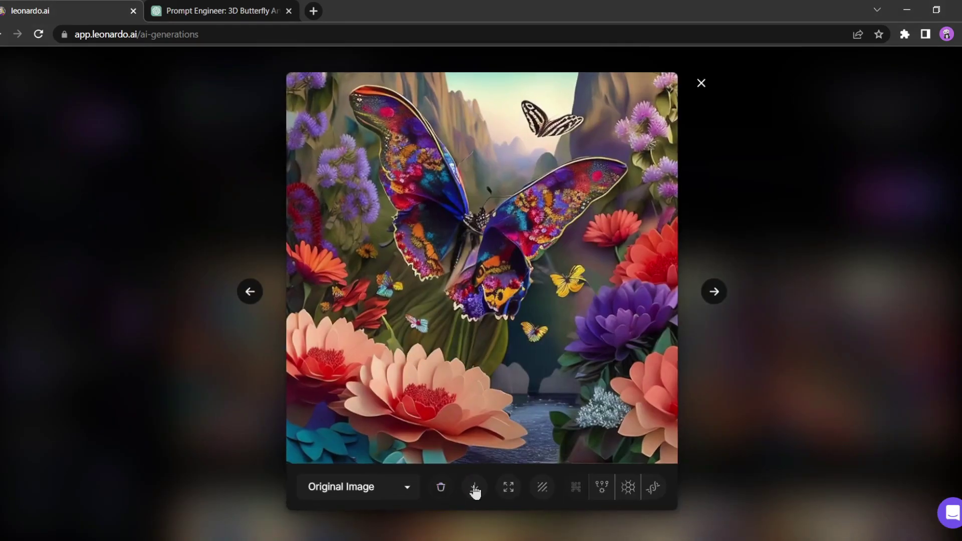
click(475, 489)
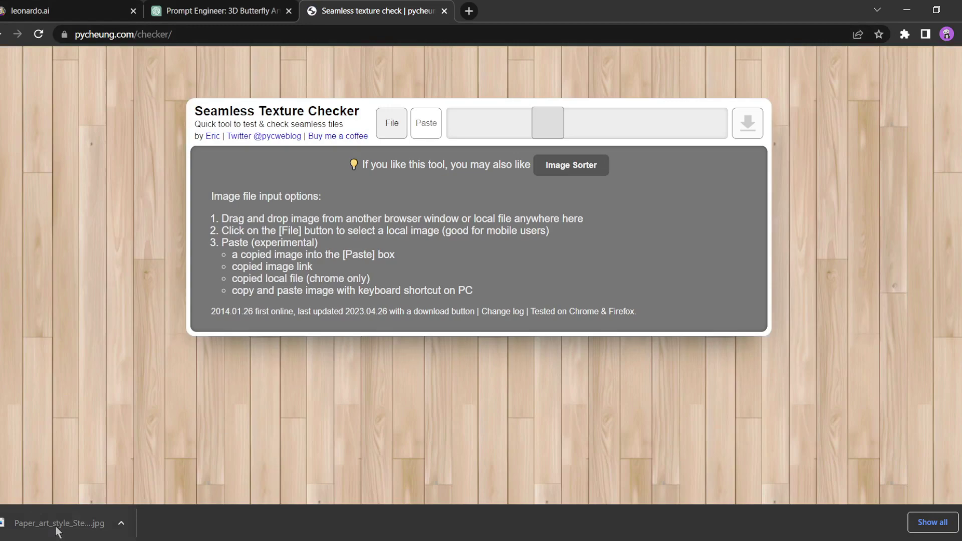
- Tile the downloaded butterfly JPG in the checker and enlarge the tiles to inspect seams
drag(57, 525, 382, 220)
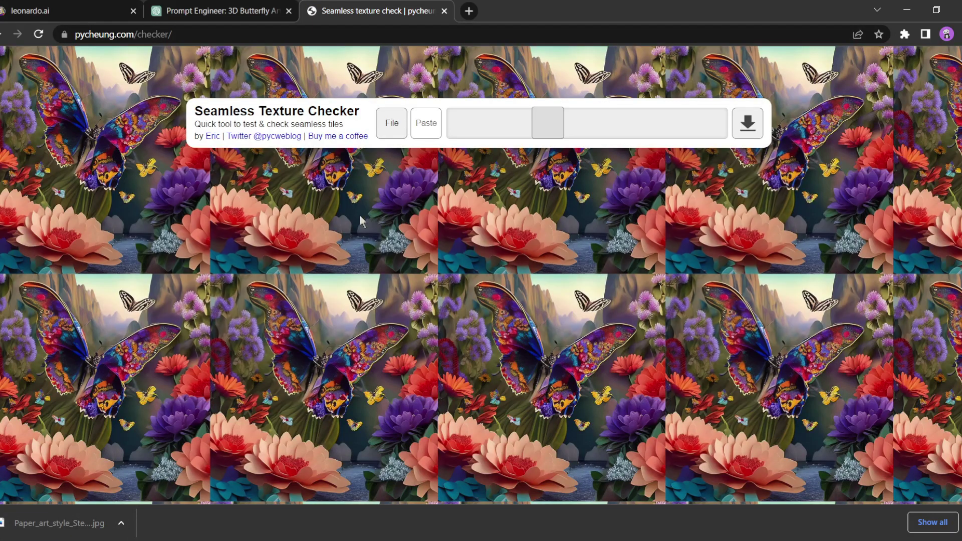
mouse_move(554, 128)
mouse_down()
mouse_move(611, 126)
mouse_move(535, 128)
mouse_up()
- Enable Tiling, generate four tileable butterfly images, and download the blue-and-orange one
click(29, 11)
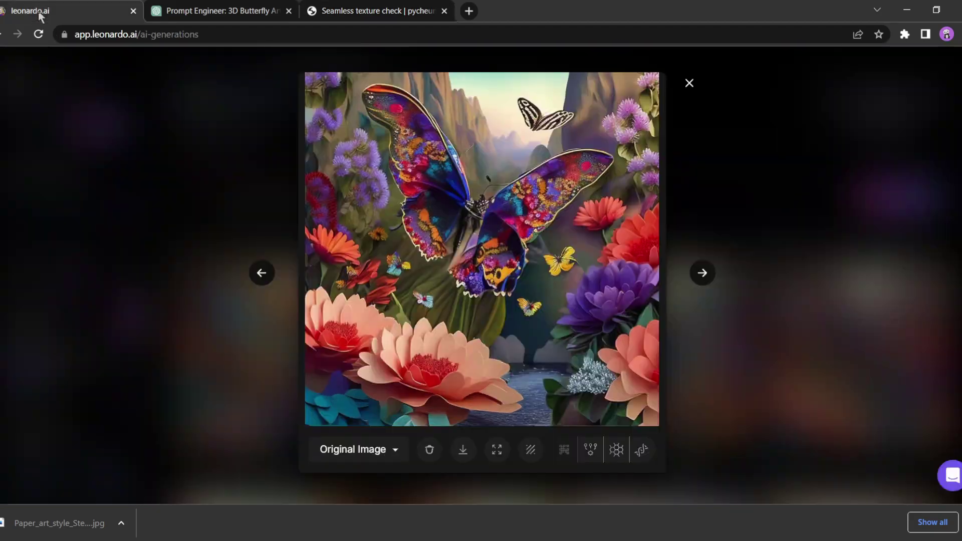
click(690, 84)
scroll(103, 300, down, 2)
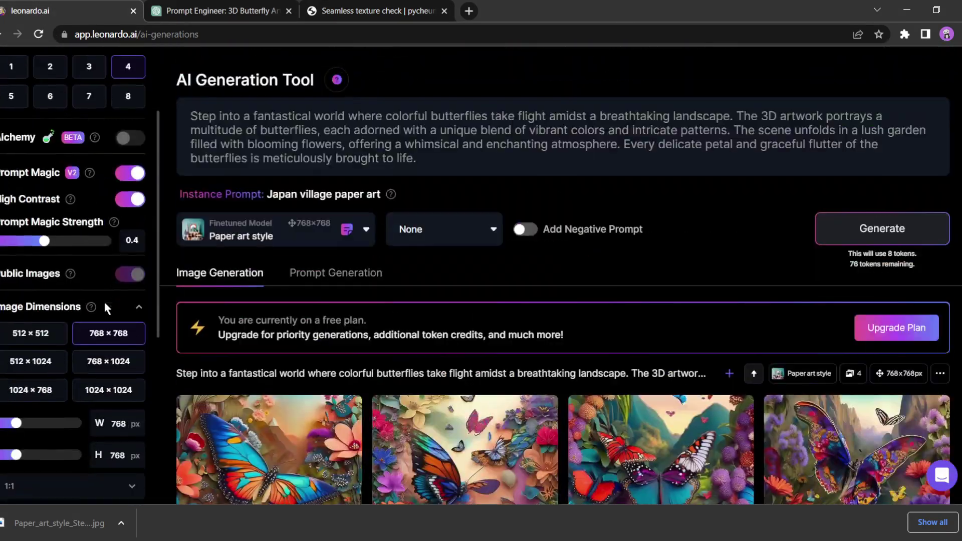
scroll(104, 300, down, 4)
click(130, 272)
click(937, 229)
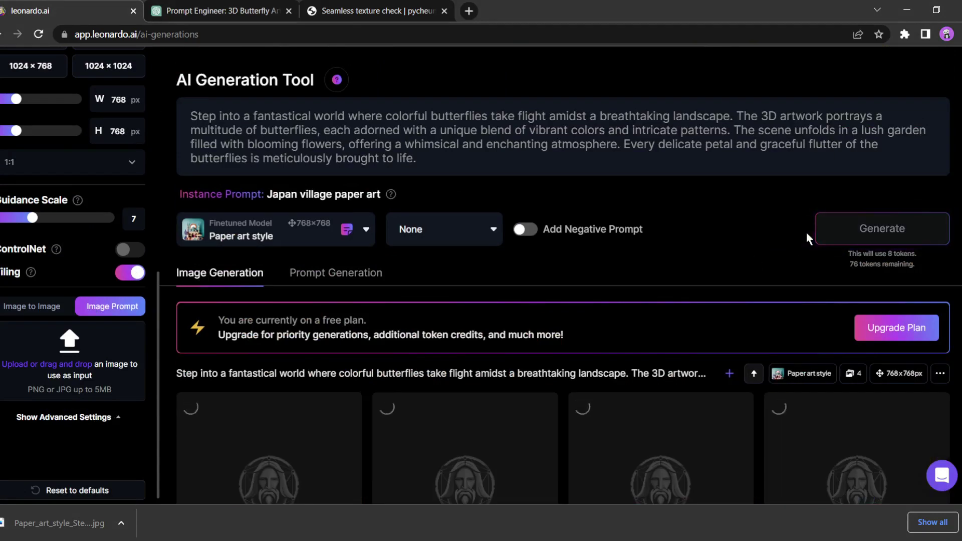
scroll(642, 235, down, 2)
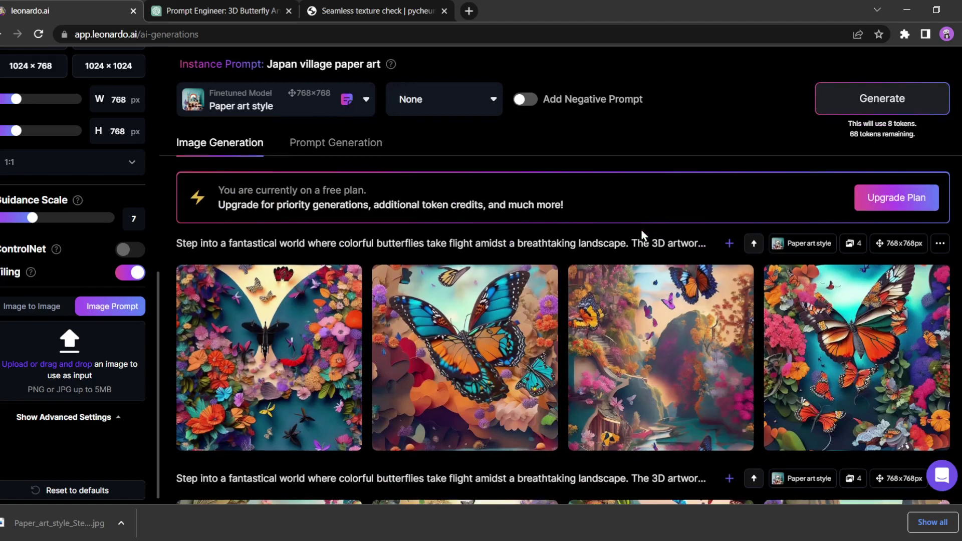
click(486, 335)
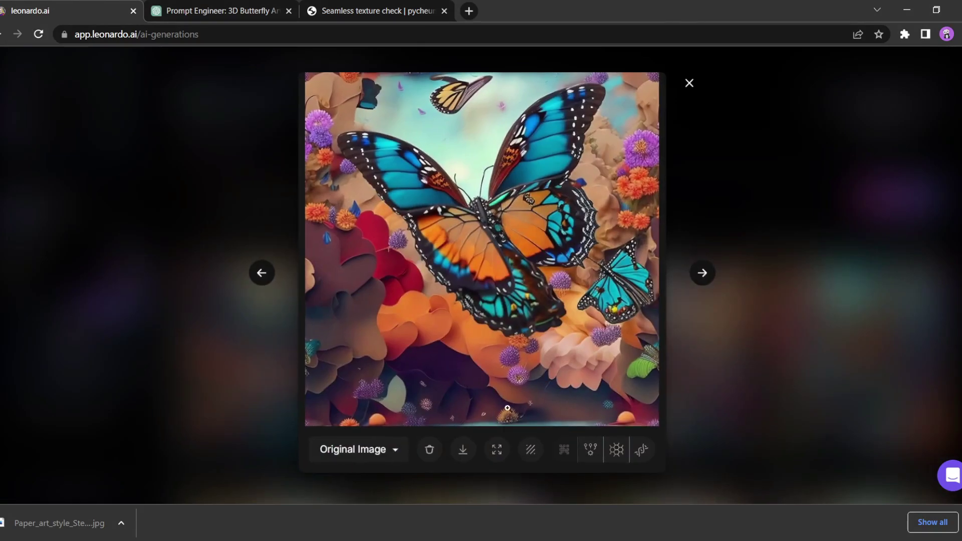
click(463, 450)
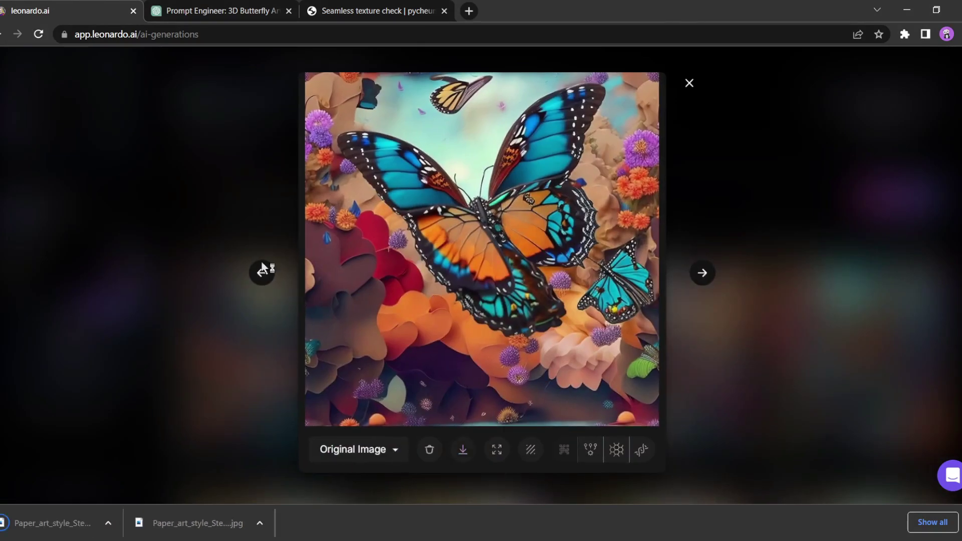
key(ctrl+3)
- Tile the blue-and-orange butterfly JPG in the checker and rescale it to check seams
drag(62, 532, 254, 333)
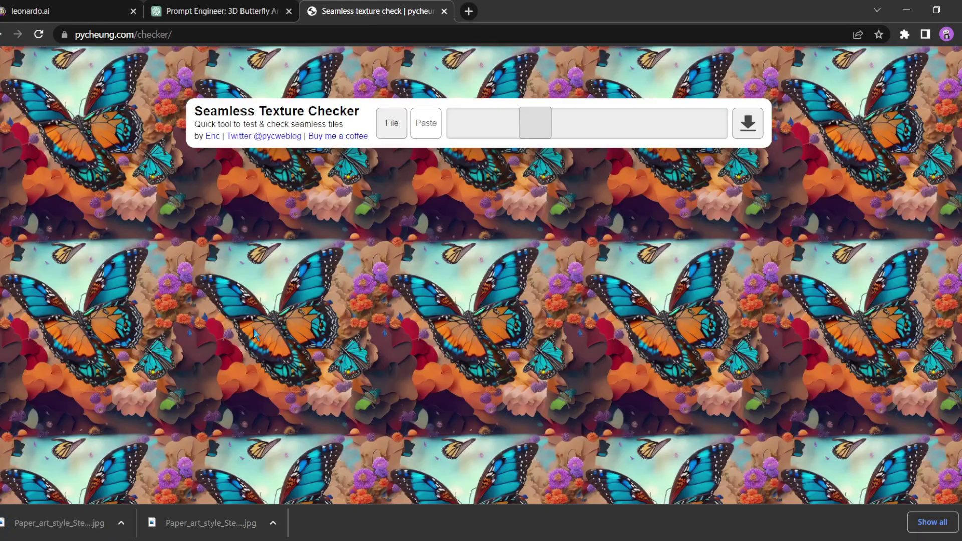
mouse_move(522, 128)
mouse_down()
mouse_move(503, 130)
mouse_move(586, 127)
mouse_up()
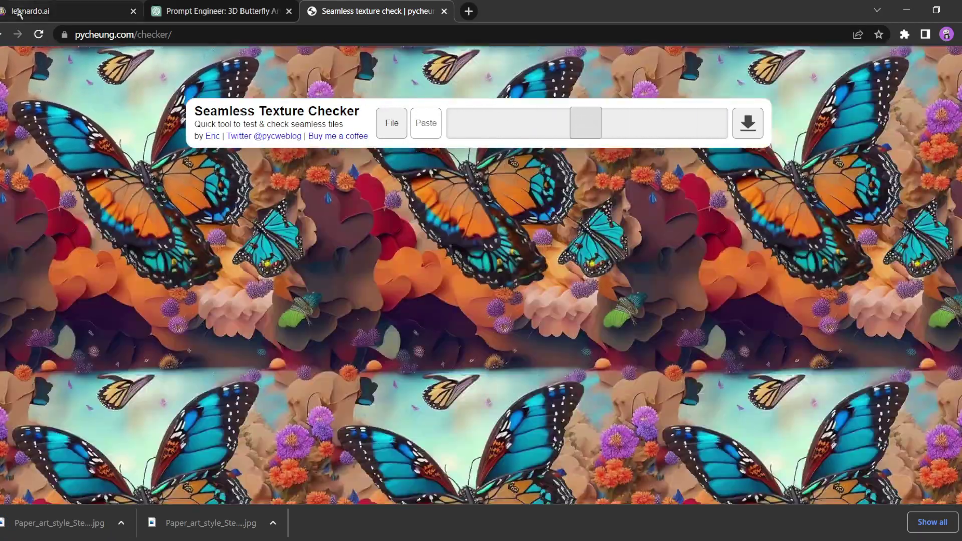
click(19, 13)
click(694, 91)
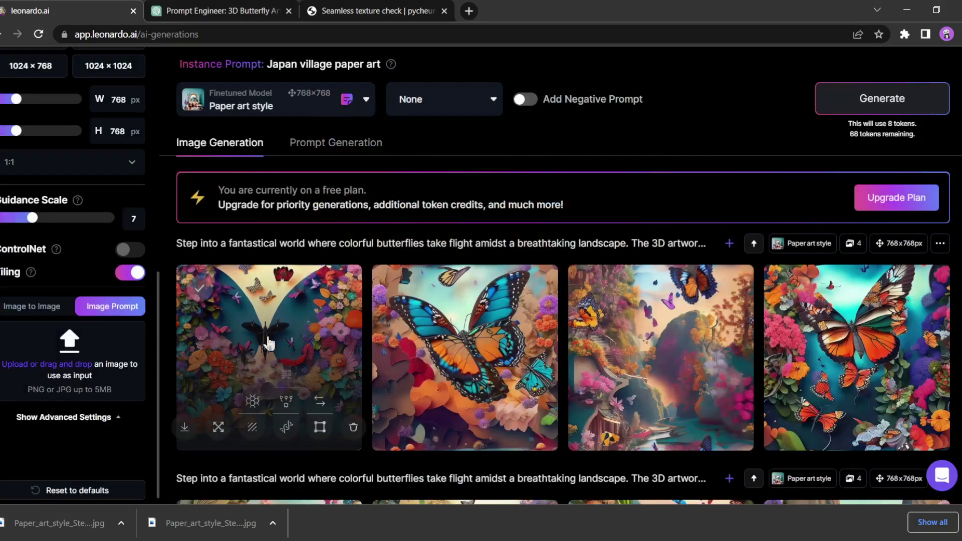
- Download the first paper-art flower image and tile it enlarged in the checker
click(346, 399)
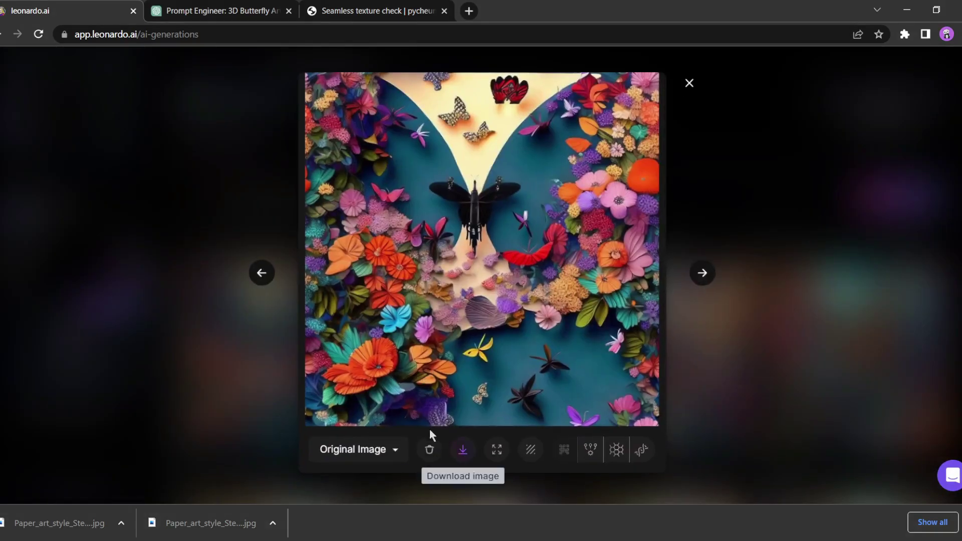
click(348, 14)
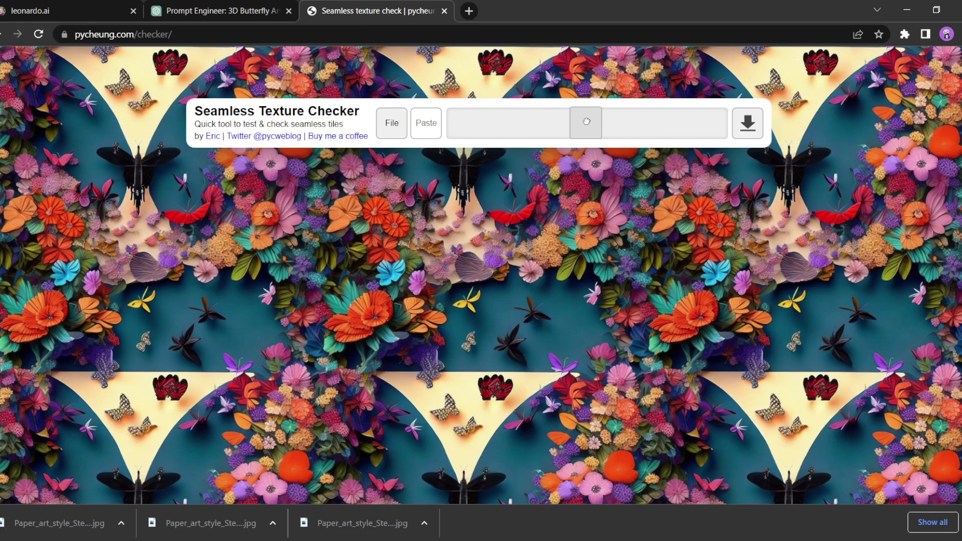
mouse_move(586, 122)
mouse_down()
mouse_move(631, 122)
mouse_move(537, 123)
mouse_move(552, 125)
mouse_up()
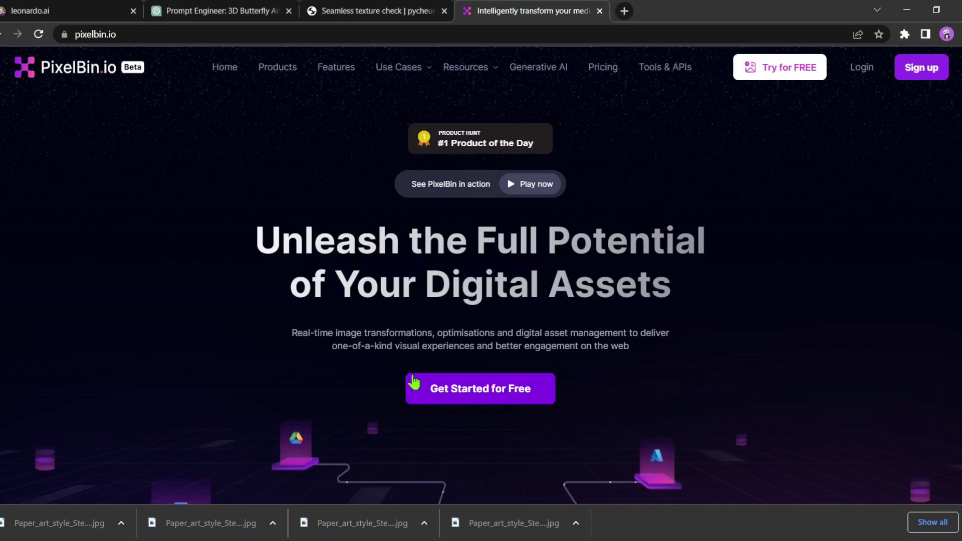
- Upload the butterfly JPG from the computer into PixelBin
click(464, 399)
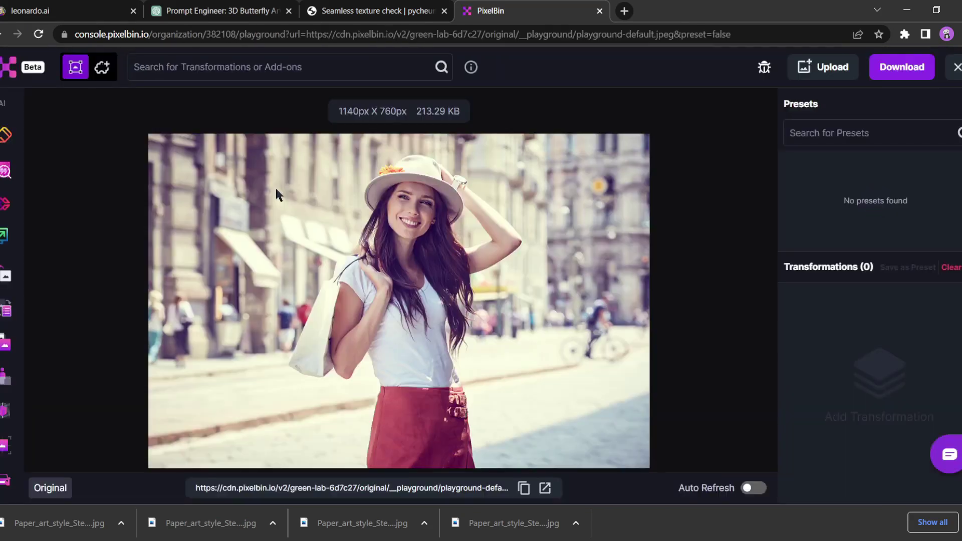
click(823, 67)
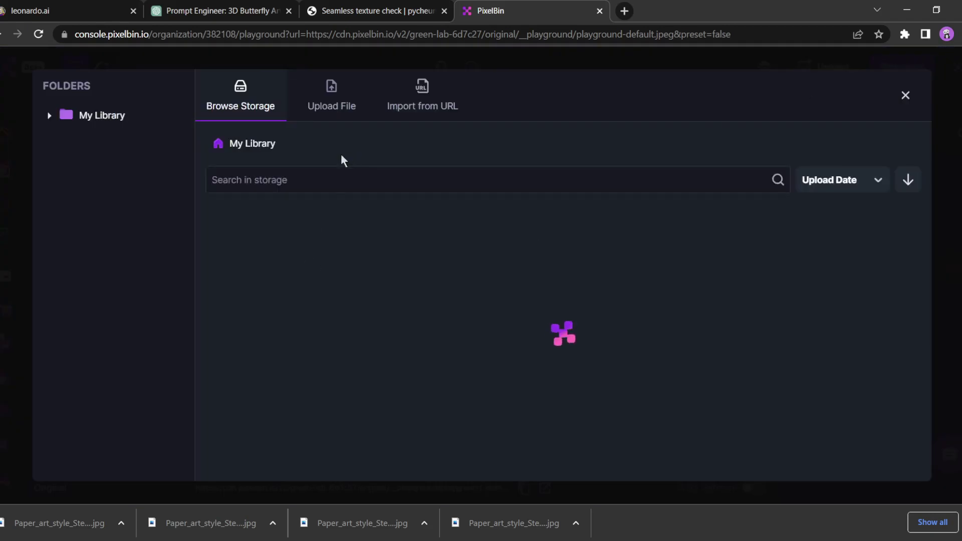
click(337, 123)
click(560, 350)
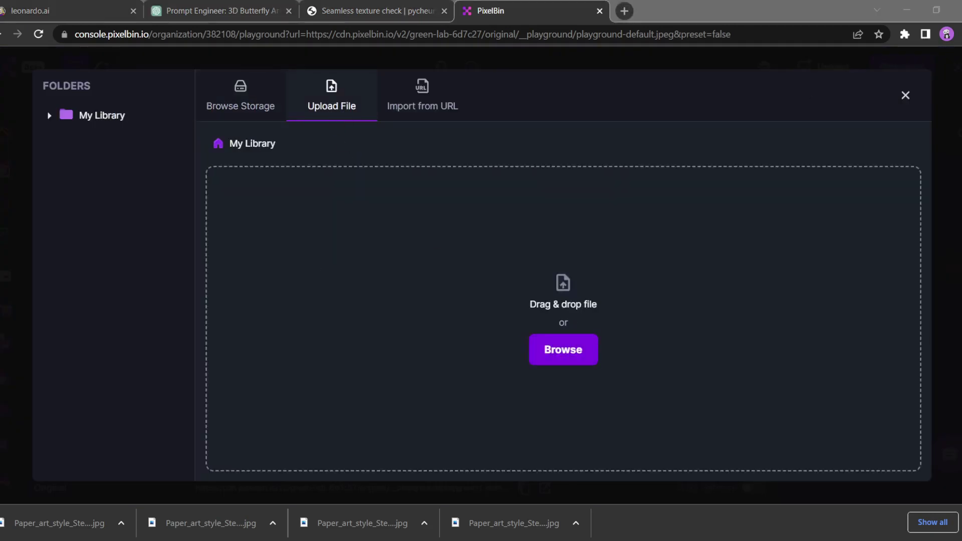
key(Return)
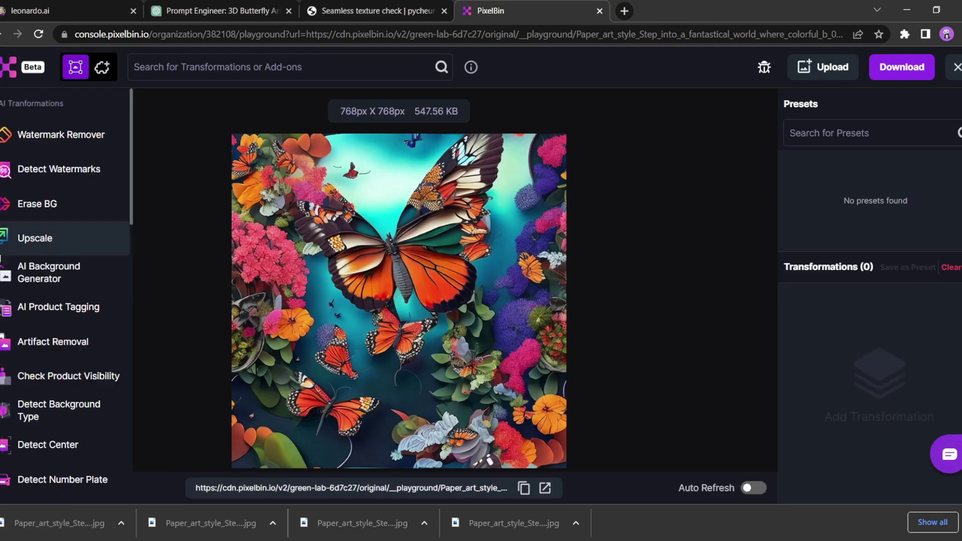
- Upscale the image 4x to 3072 px and download the result
click(40, 239)
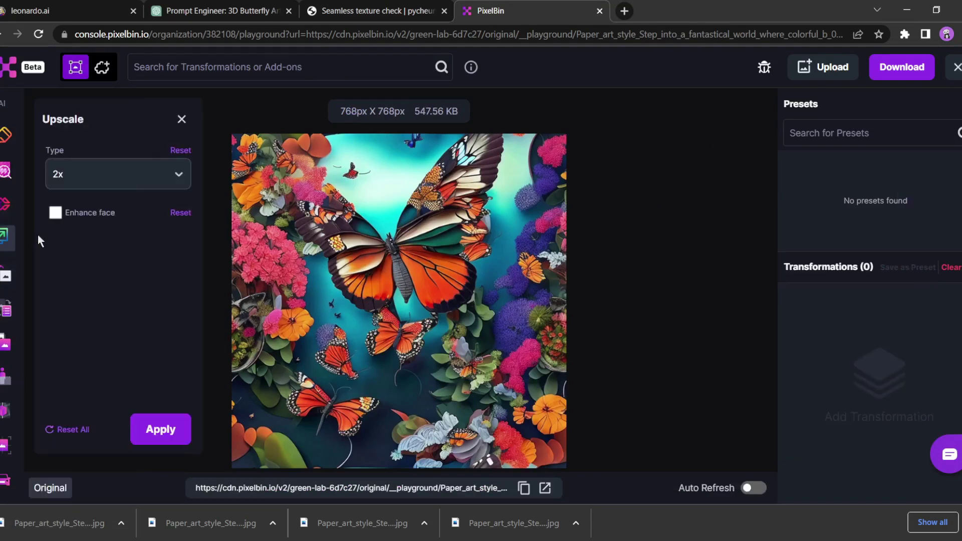
click(146, 174)
click(90, 238)
click(160, 429)
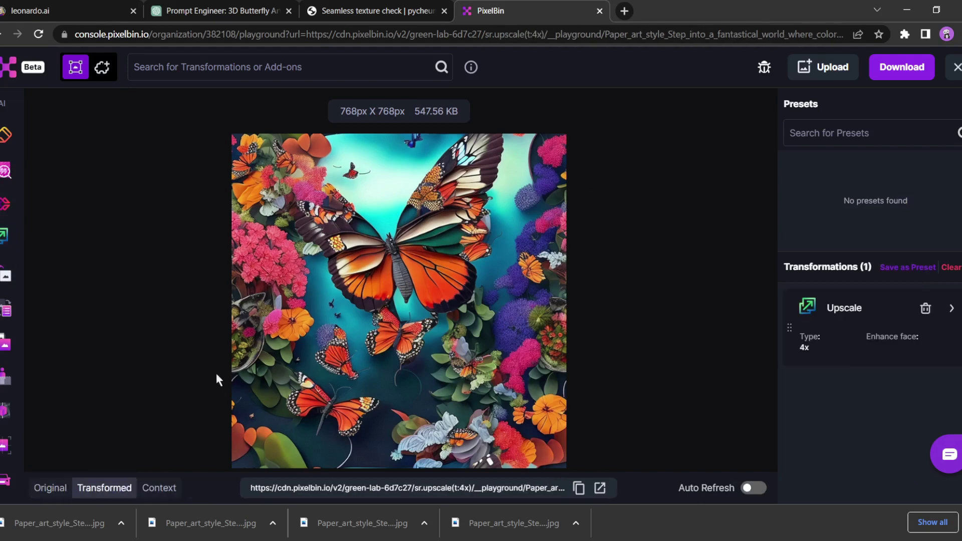
click(422, 310)
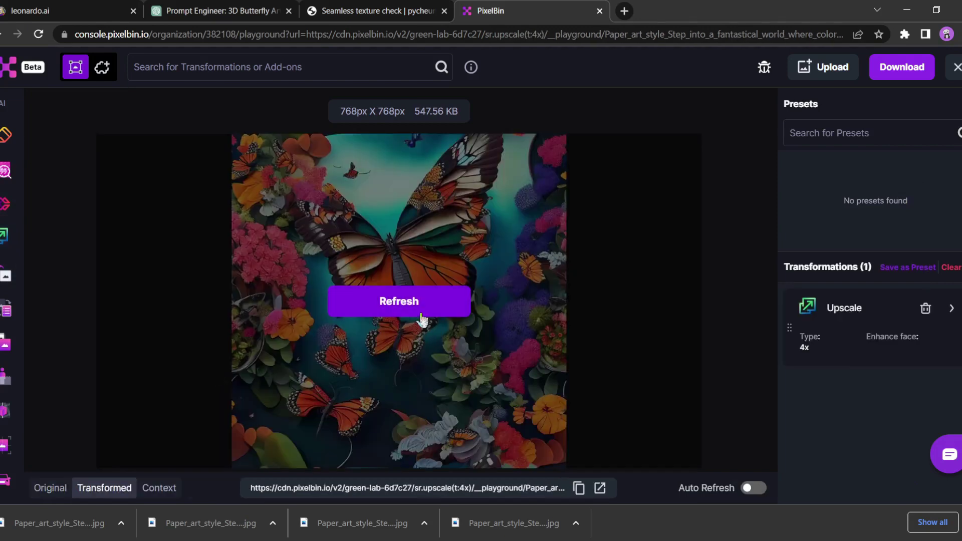
click(909, 76)
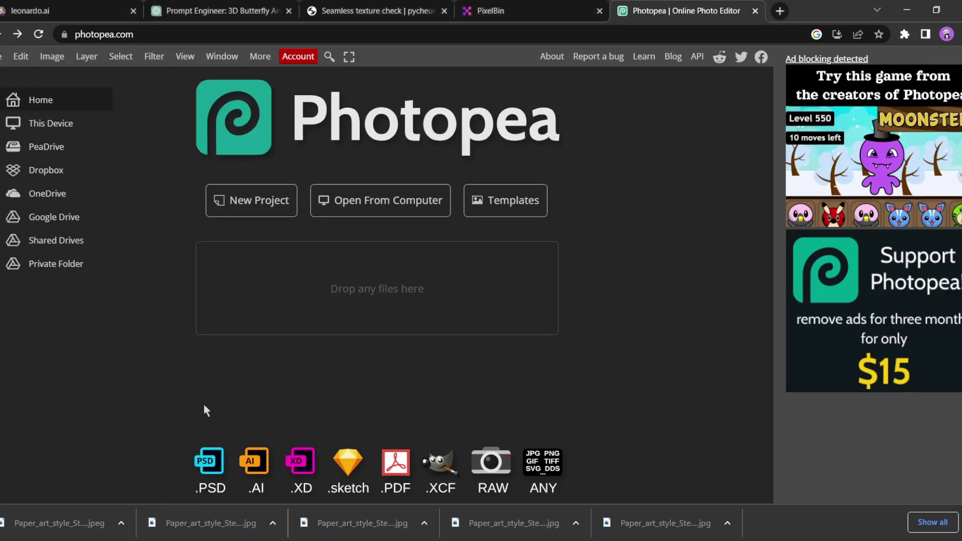
- Load the upscaled butterfly image into Photopea and resize it to 2790 × 2460 pixels
drag(53, 514, 414, 278)
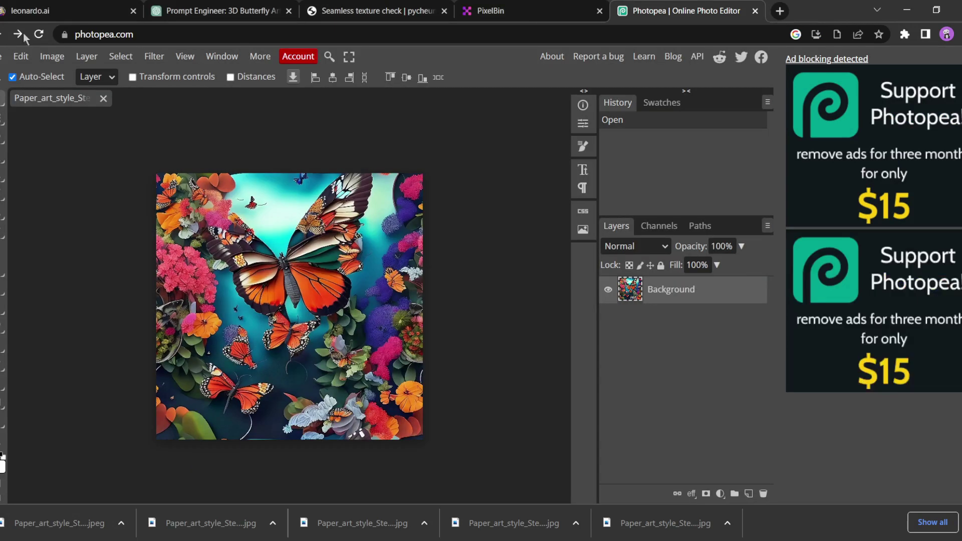
click(52, 56)
mouse_move(74, 274)
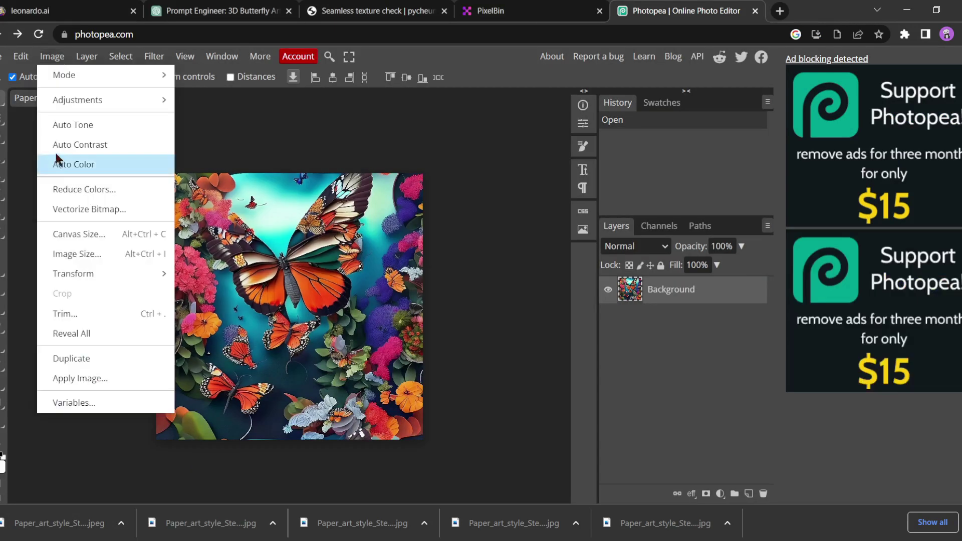
click(138, 254)
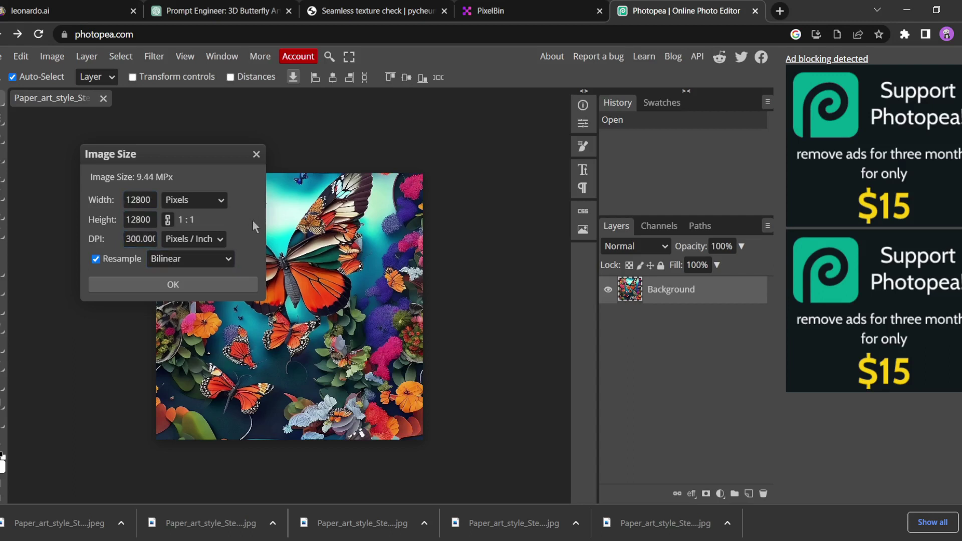
text(2790)
double_click(136, 219)
text(1)
text(2460)
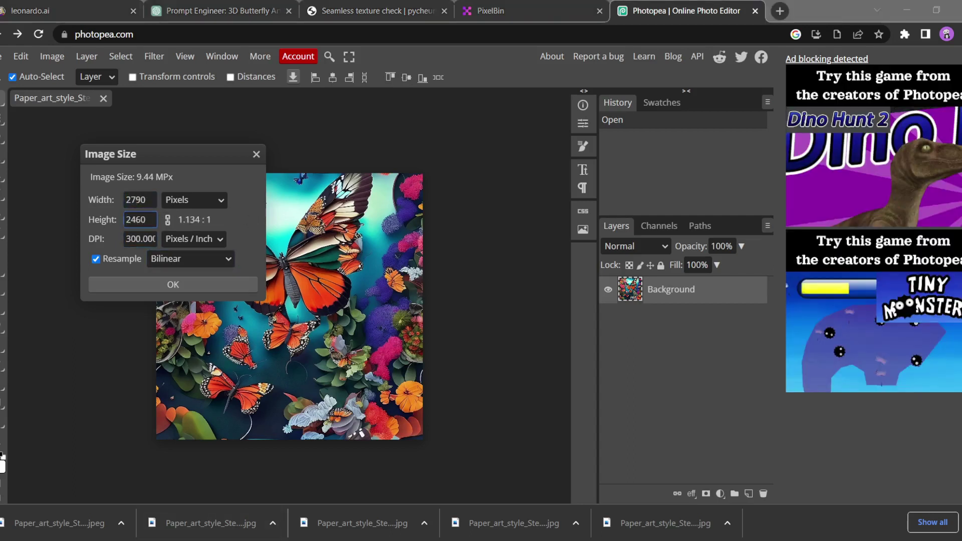
click(205, 290)
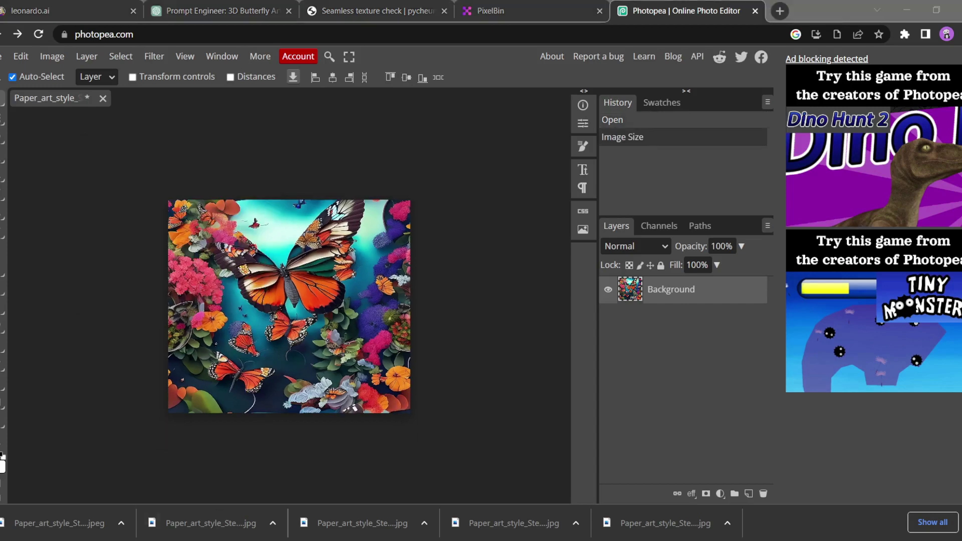
- Export the resized image as a PNG and save it
click(3, 56)
mouse_move(30, 243)
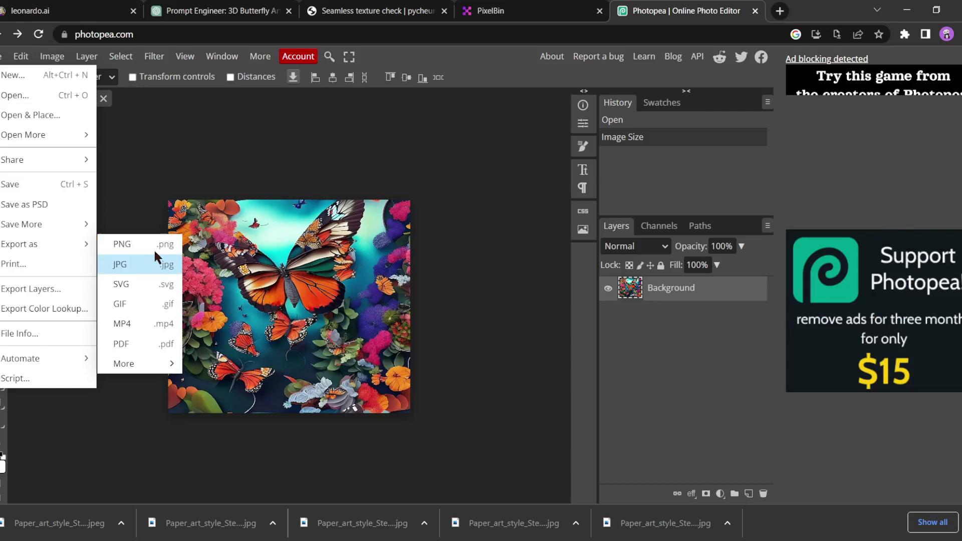
click(154, 250)
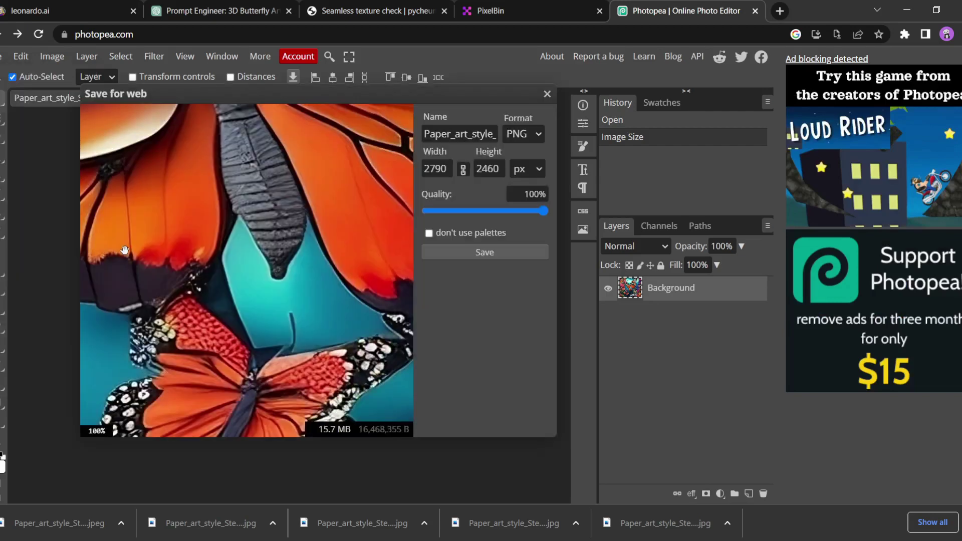
scroll(313, 234, down, 2)
scroll(313, 235, down, 2)
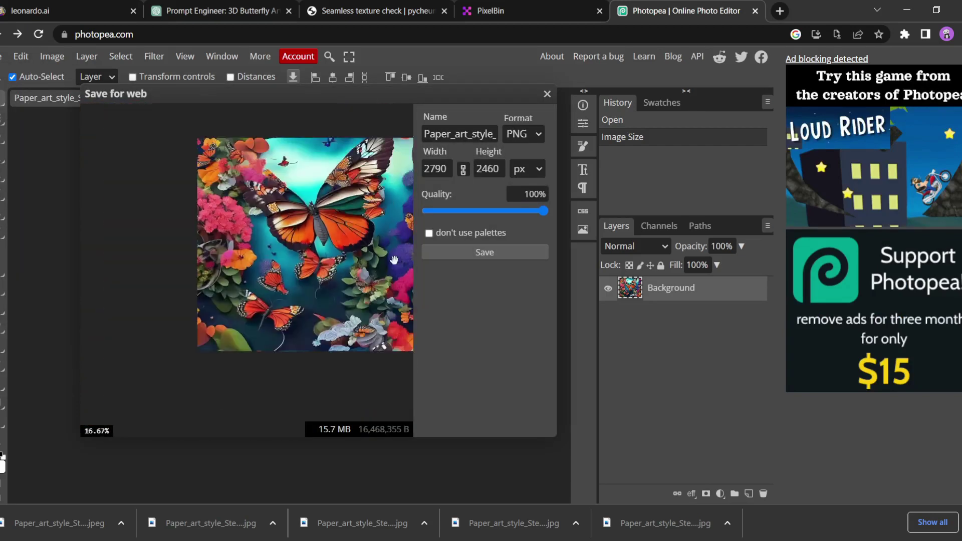
scroll(286, 245, up, 1)
scroll(274, 251, up, 1)
drag(275, 252, 260, 252)
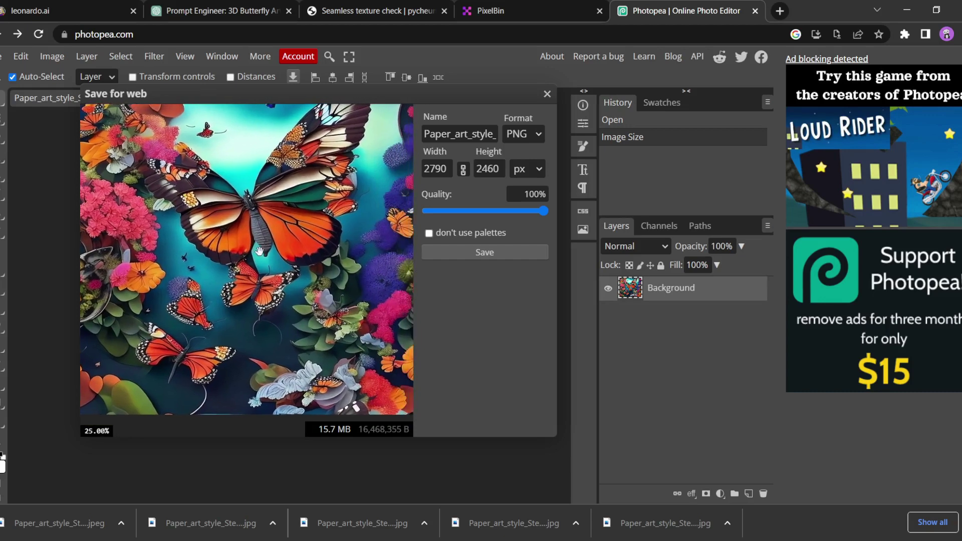
click(497, 258)
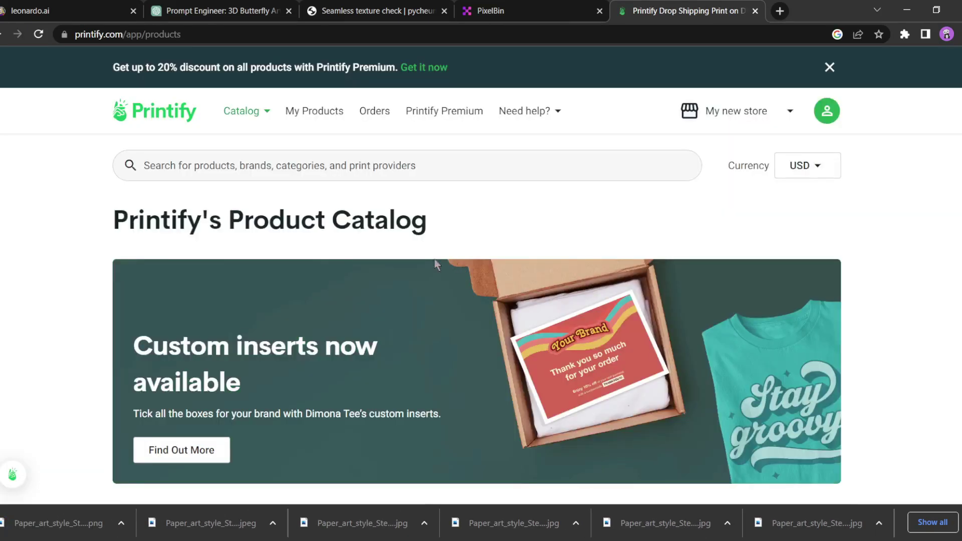
- Search the catalog for 'Tumbler' and open the Tumbler 20oz product editor
click(243, 167)
text(T)
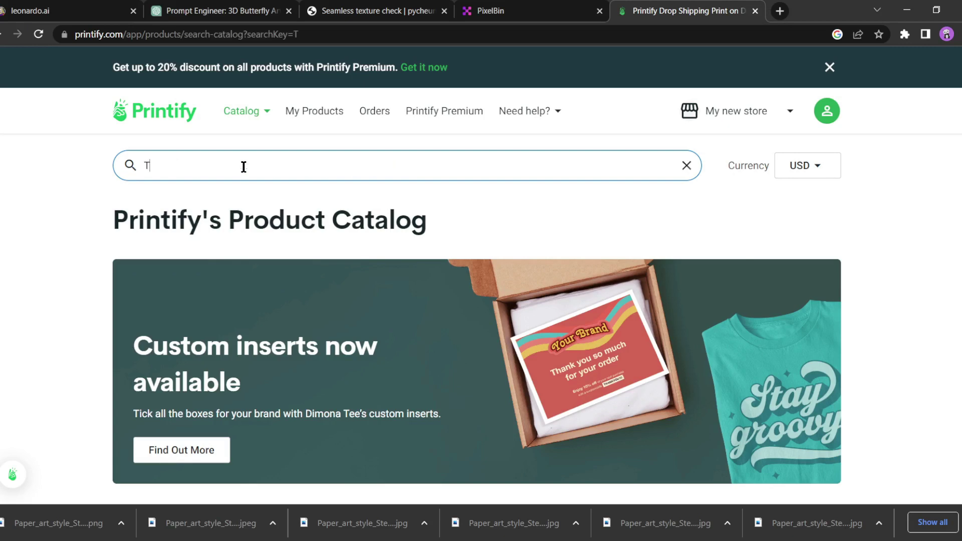
text(umbler)
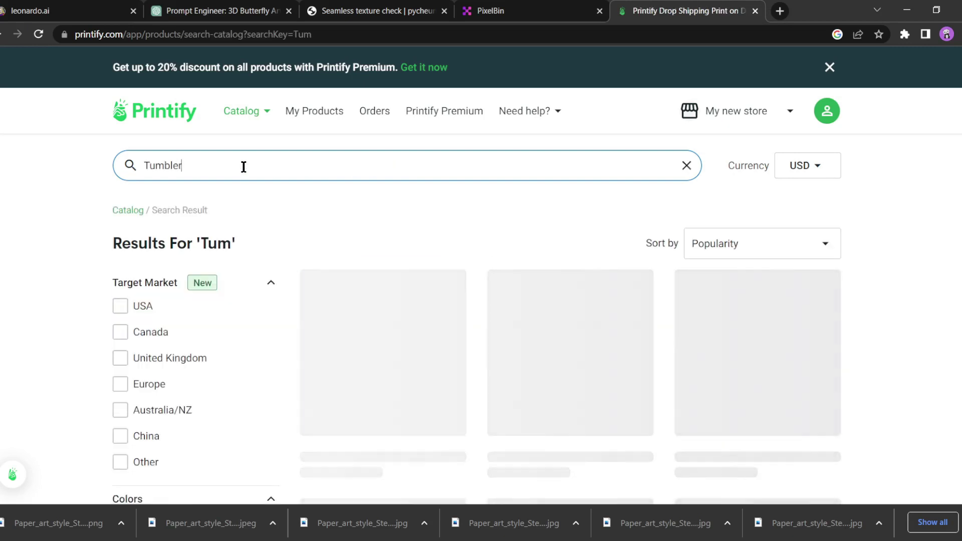
scroll(301, 218, down, 2)
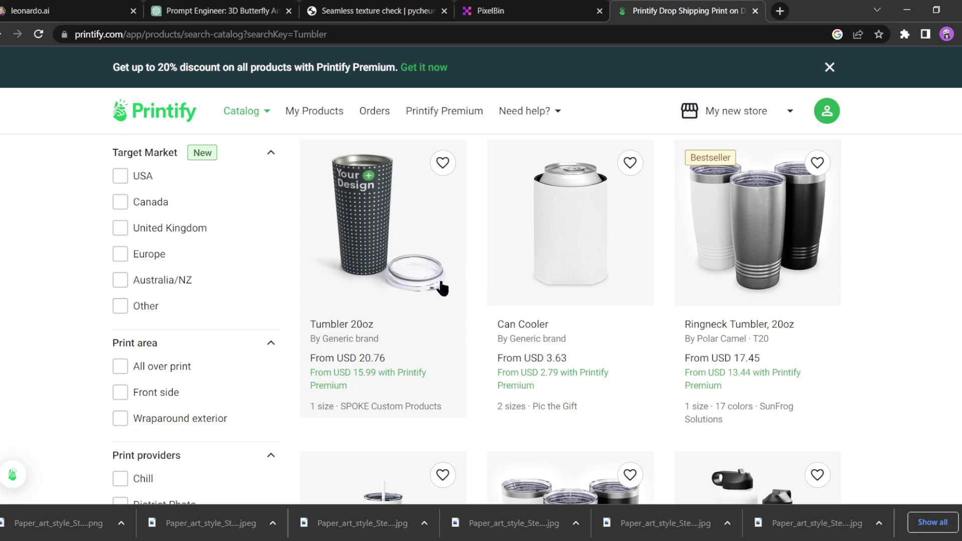
scroll(490, 287, down, 2)
scroll(451, 339, down, 3)
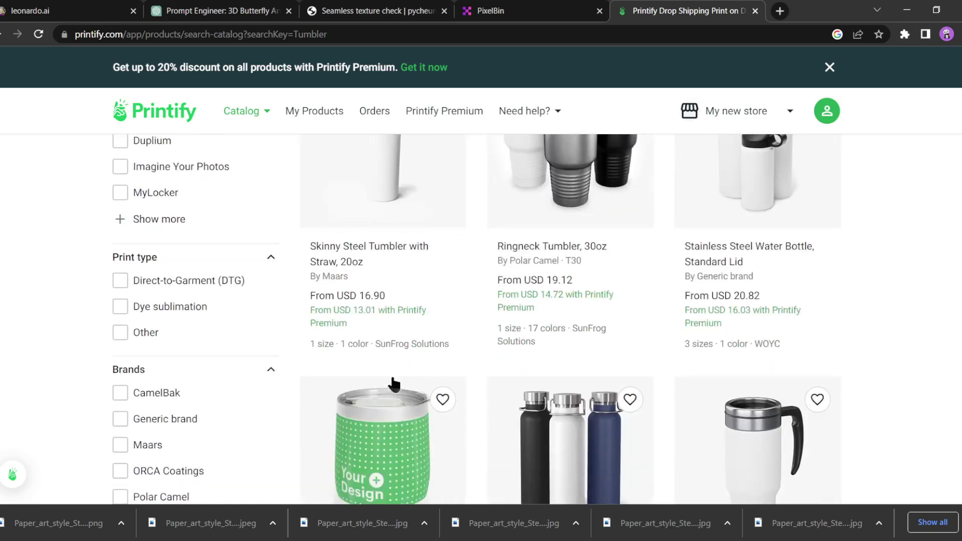
scroll(399, 377, down, 3)
scroll(406, 370, up, 5)
scroll(466, 361, down, 1)
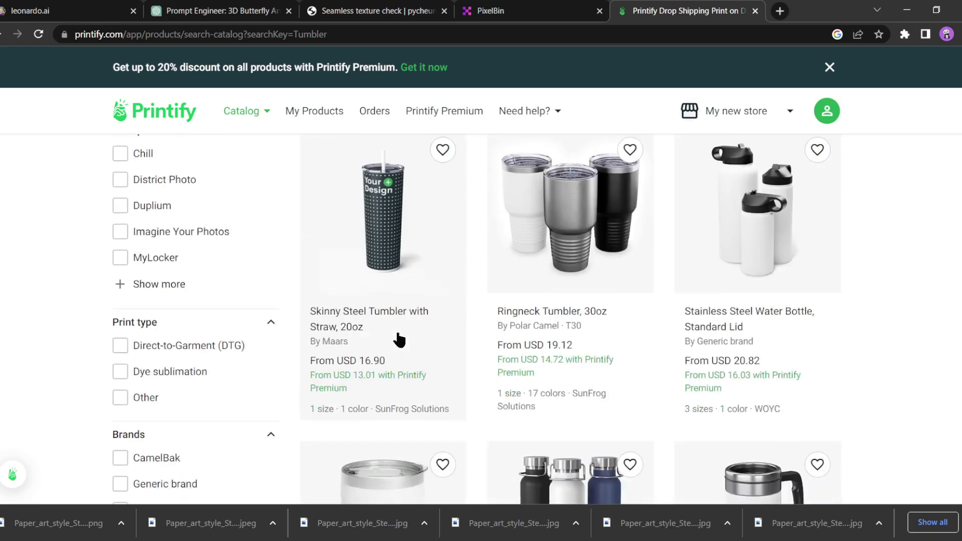
scroll(398, 339, up, 3)
click(391, 296)
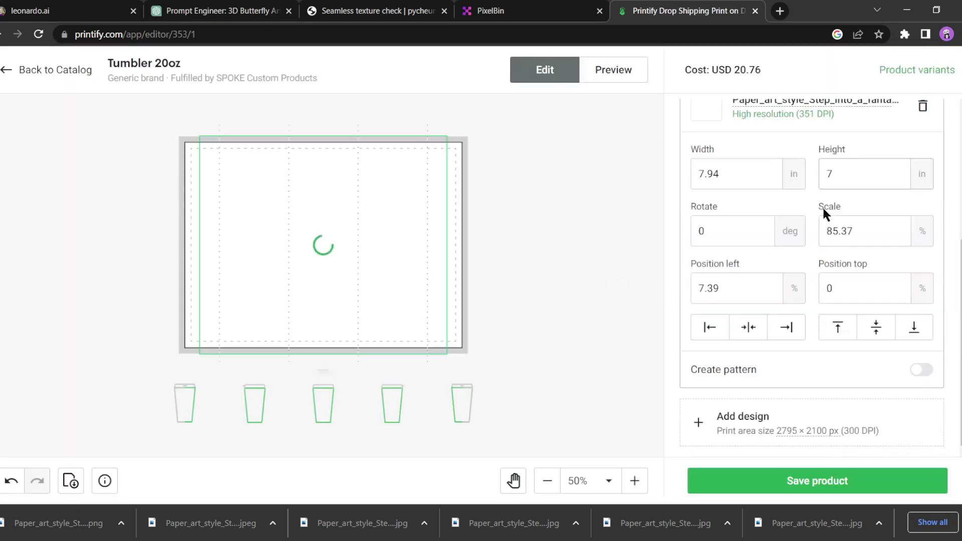
- Enlarge the butterfly wrap to about 8.99 × 7.93 in, filling the tumbler print area
drag(323, 242, 318, 249)
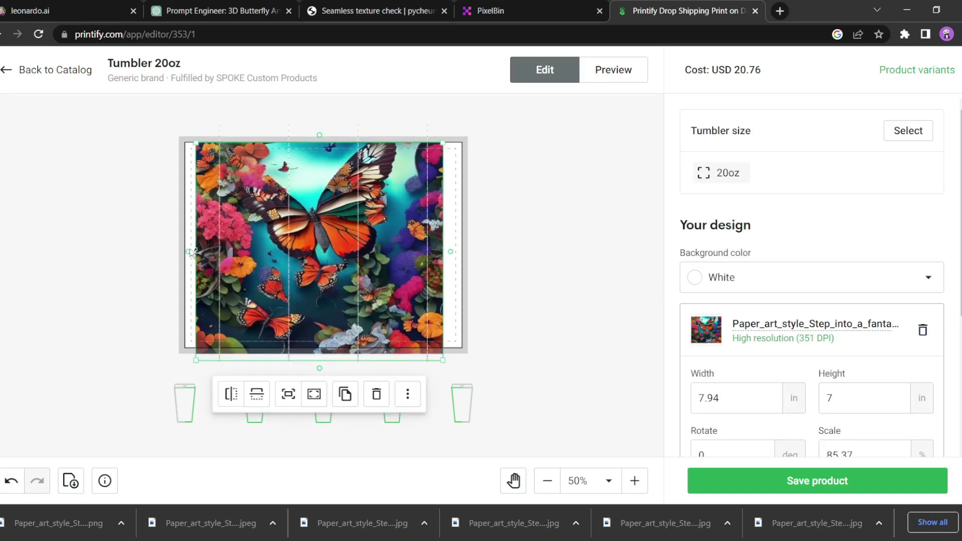
drag(195, 141, 179, 134)
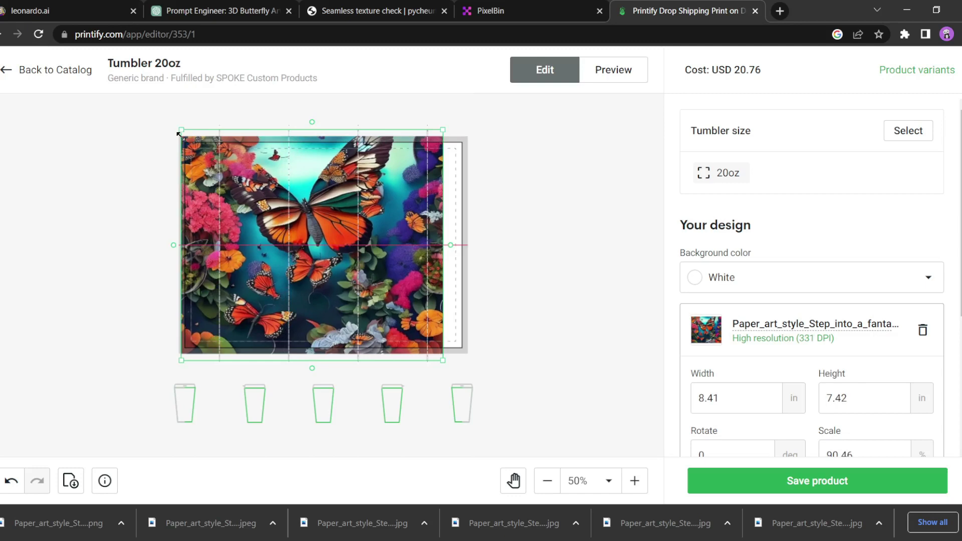
drag(444, 363, 462, 378)
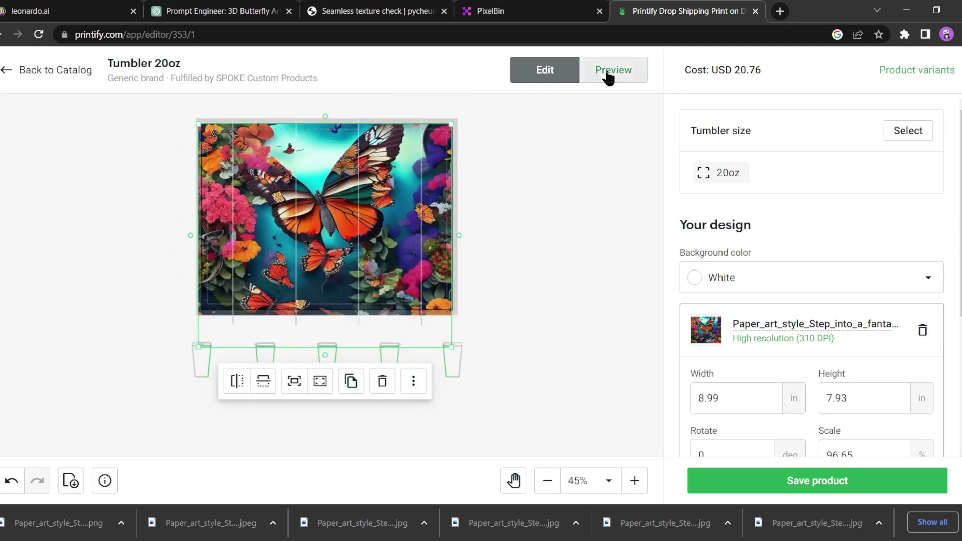
- Preview the tumbler mockups, check the Left view, and save the product
click(609, 72)
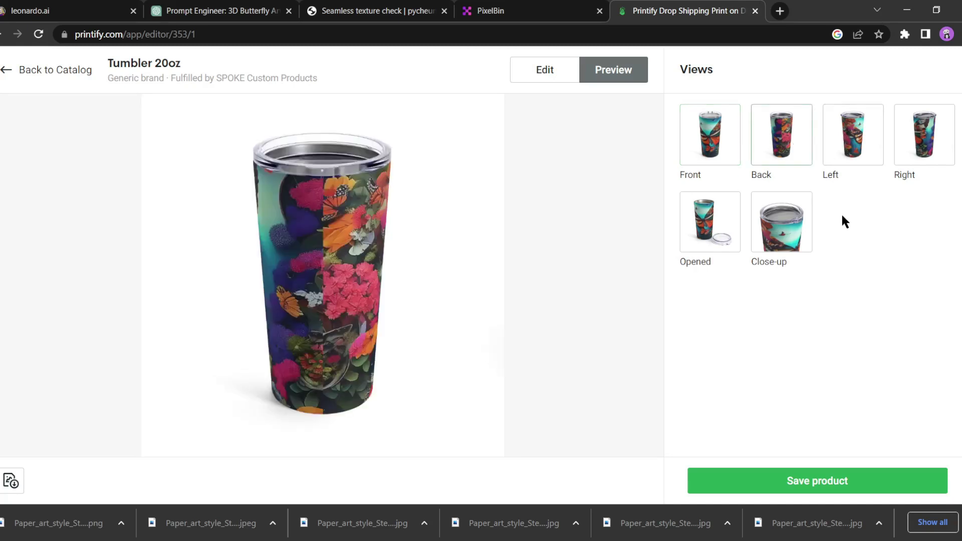
click(852, 143)
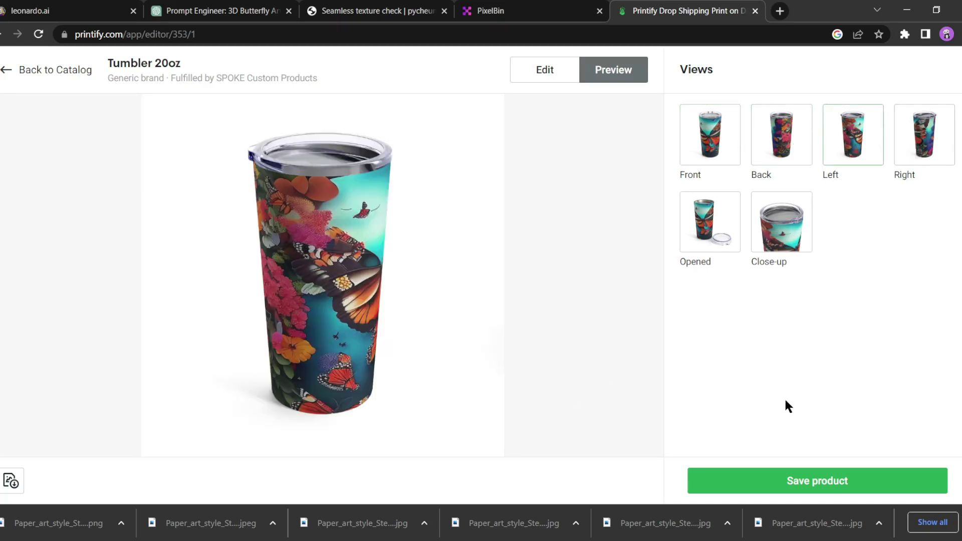
click(690, 478)
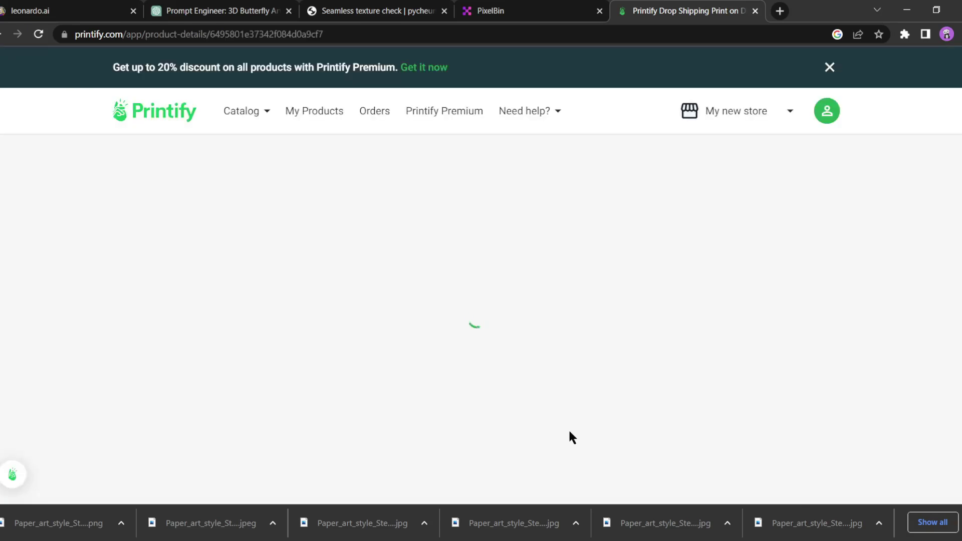
scroll(335, 427, down, 5)
scroll(333, 426, down, 1)
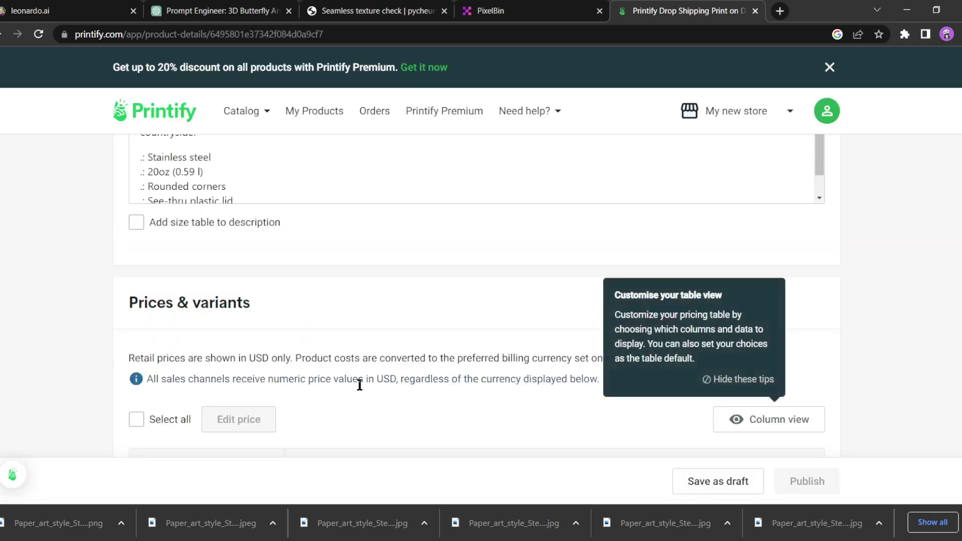
scroll(359, 387, up, 1)
scroll(359, 354, up, 5)
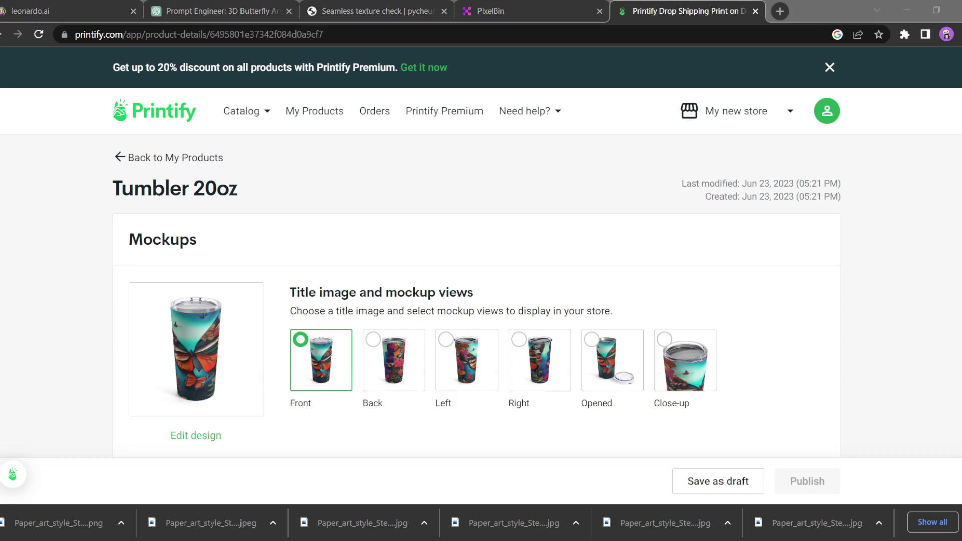
- View the enlarged Tumbler 20oz front mockup, then start a blank 1920×1080 px Canva design
click(193, 346)
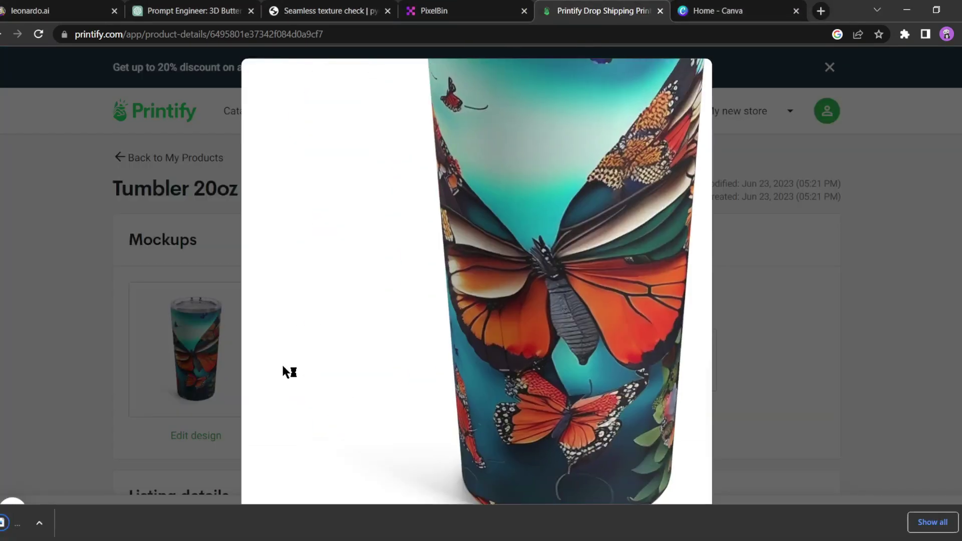
click(282, 365)
click(715, 11)
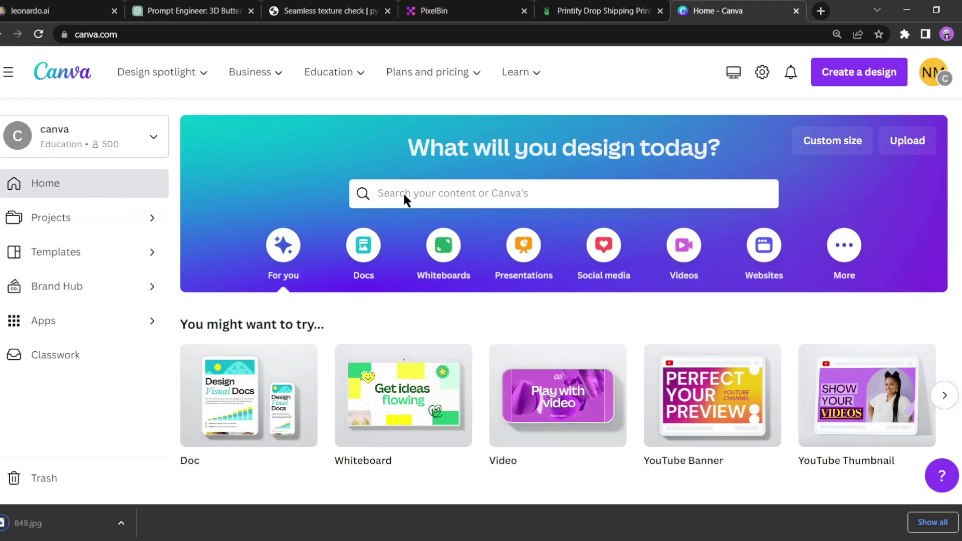
text(Table Mocup)
click(848, 148)
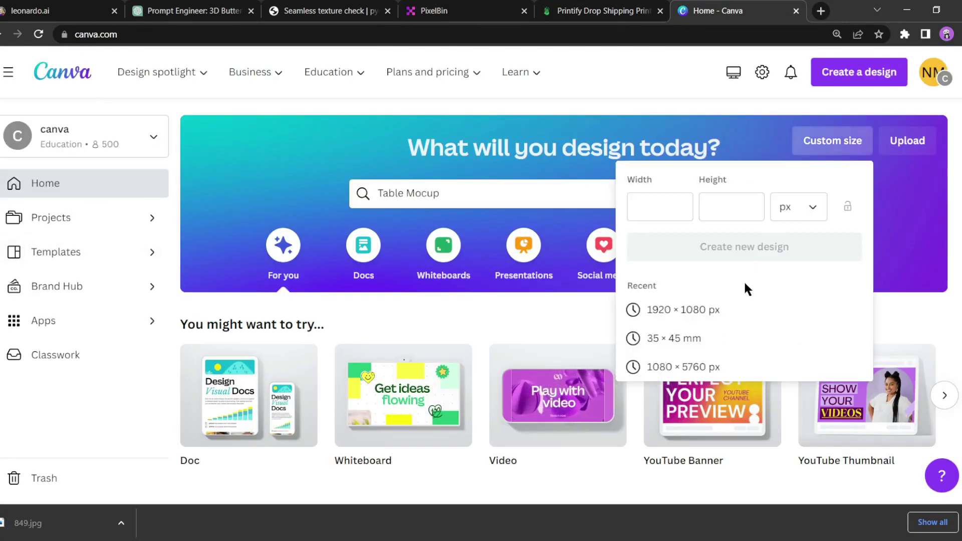
click(696, 309)
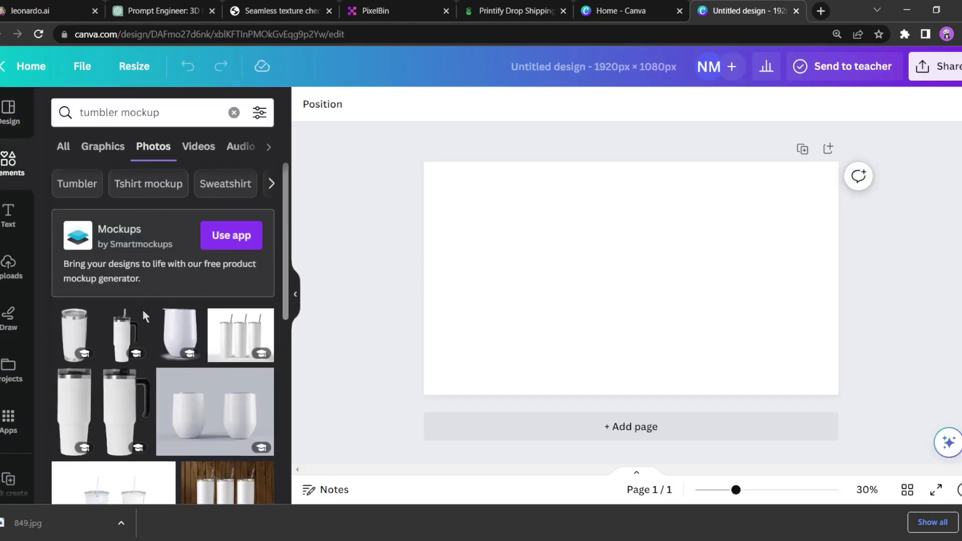
scroll(143, 312, down, 3)
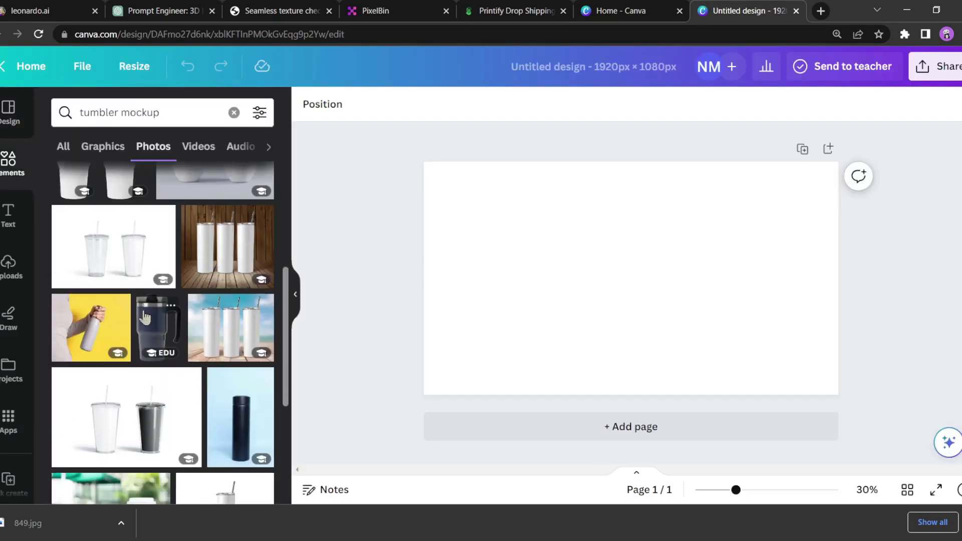
scroll(145, 317, down, 3)
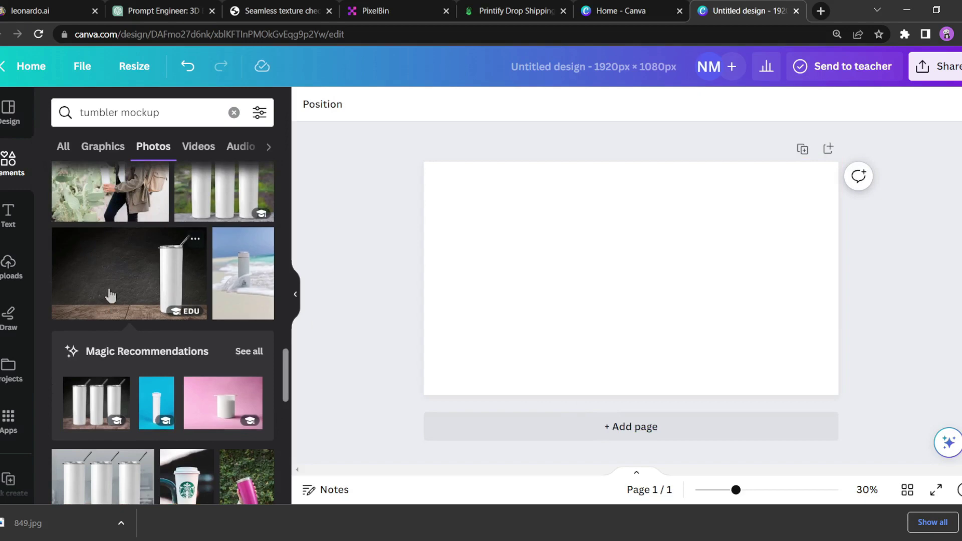
mouse_move(128, 271)
mouse_down()
mouse_move(601, 237)
mouse_move(590, 228)
mouse_up()
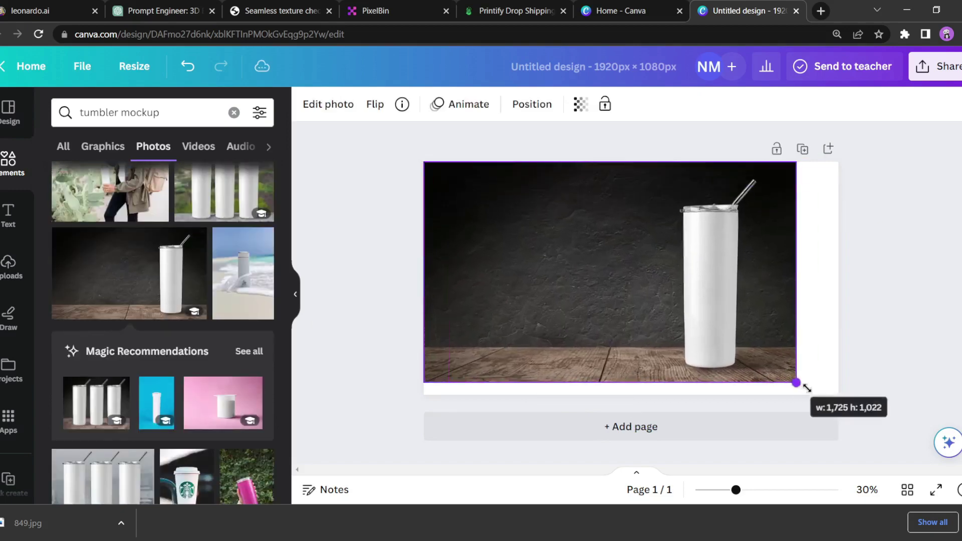
- Stretch the white-tumbler-on-dark-wood photo to fill the page and brush the tumbler with Magic Eraser
drag(739, 347, 839, 408)
click(328, 104)
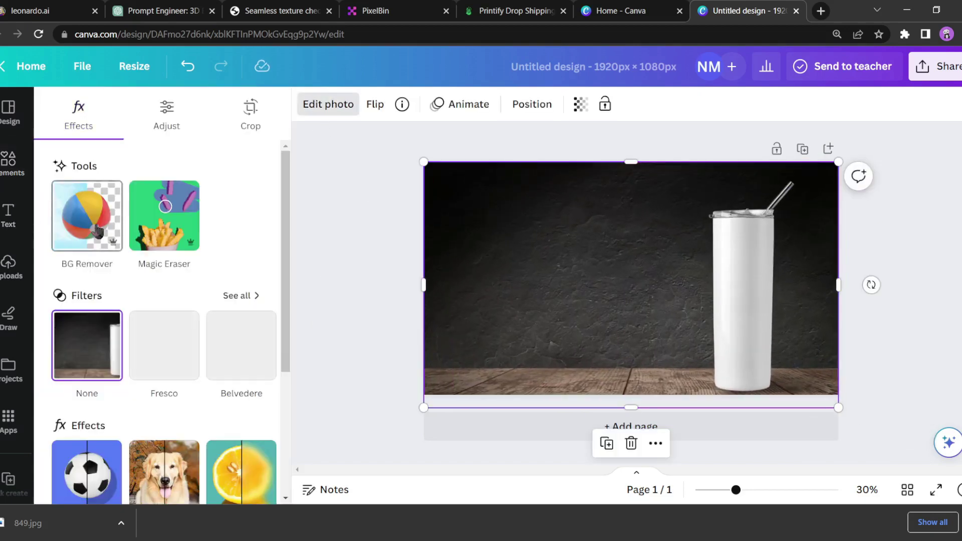
click(167, 212)
mouse_move(750, 208)
mouse_down()
mouse_move(785, 218)
mouse_move(778, 423)
mouse_up()
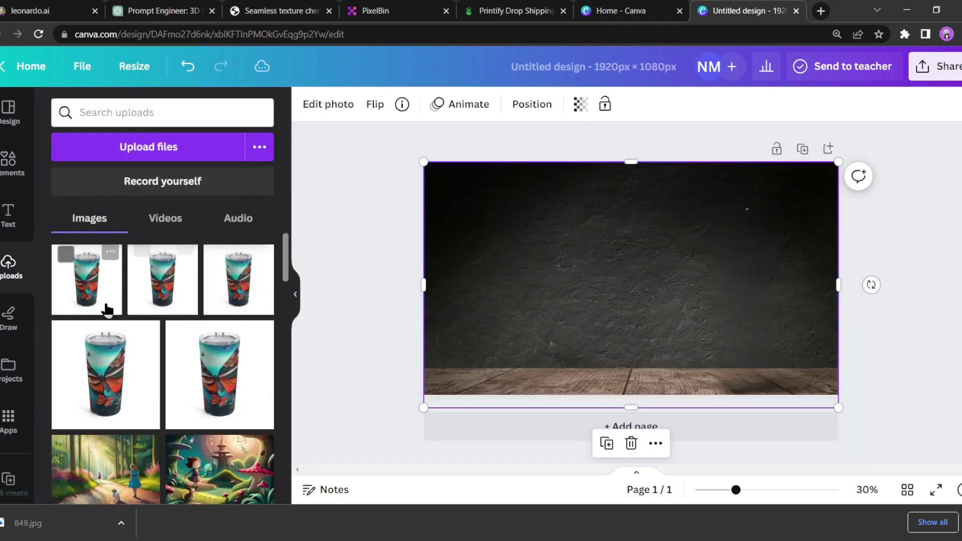
- Add the uploaded butterfly tumbler, remove its background, and enlarge it onto the table at right
click(103, 307)
click(328, 104)
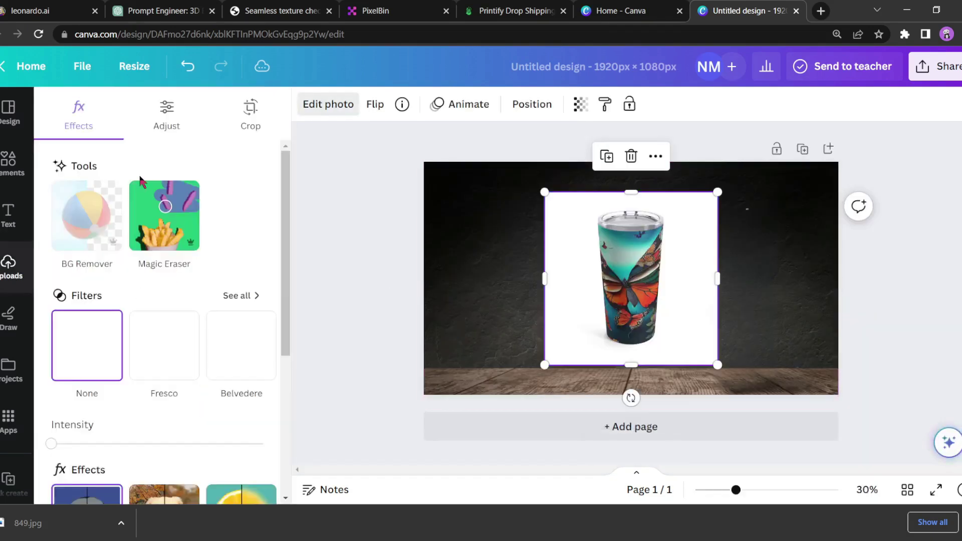
click(87, 216)
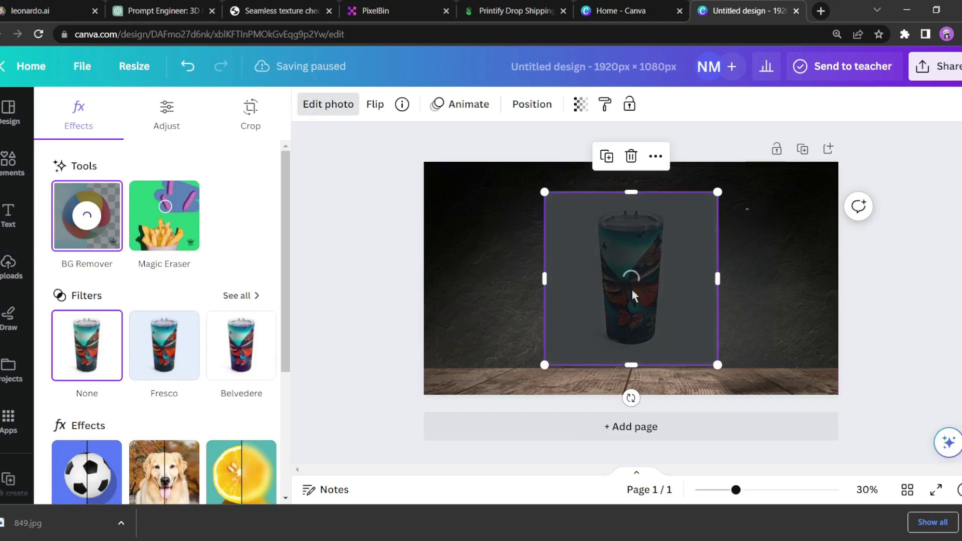
drag(665, 279, 771, 323)
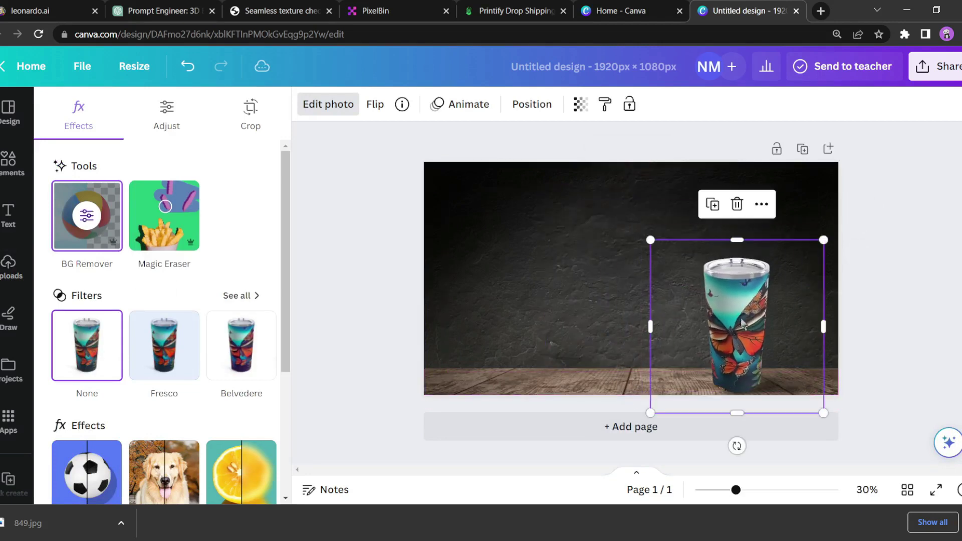
drag(652, 238, 575, 161)
drag(695, 269, 727, 283)
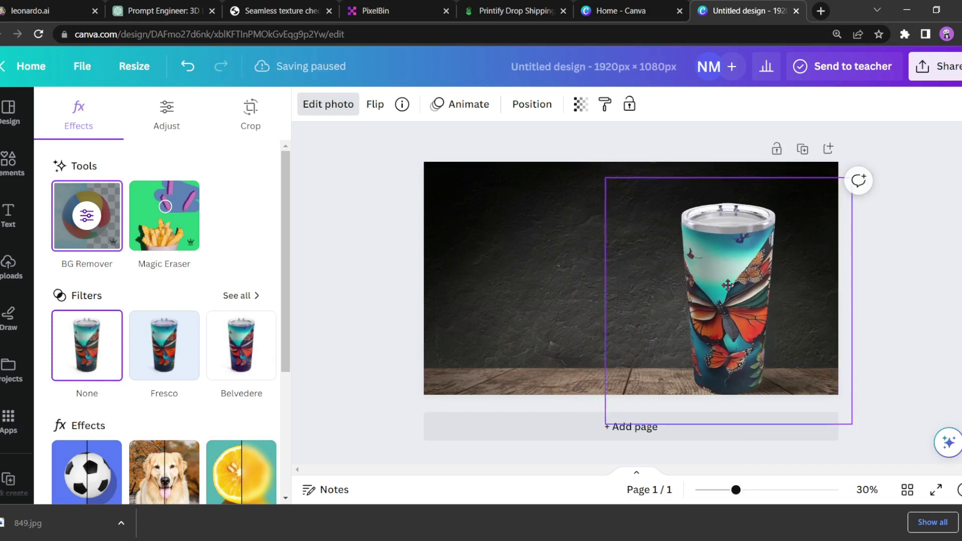
- Trim the first tumbler's side edges and place the floral tumbler beside it
click(727, 282)
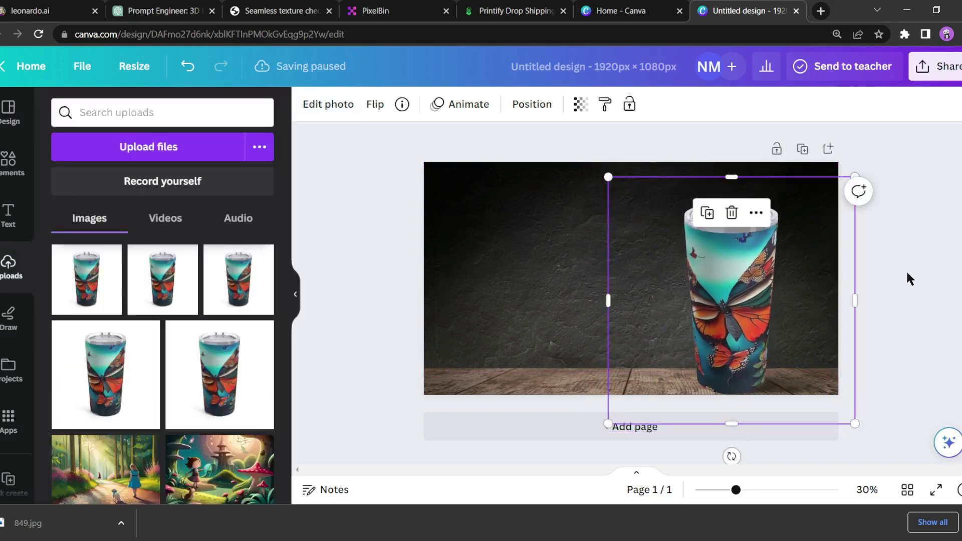
drag(606, 312, 673, 301)
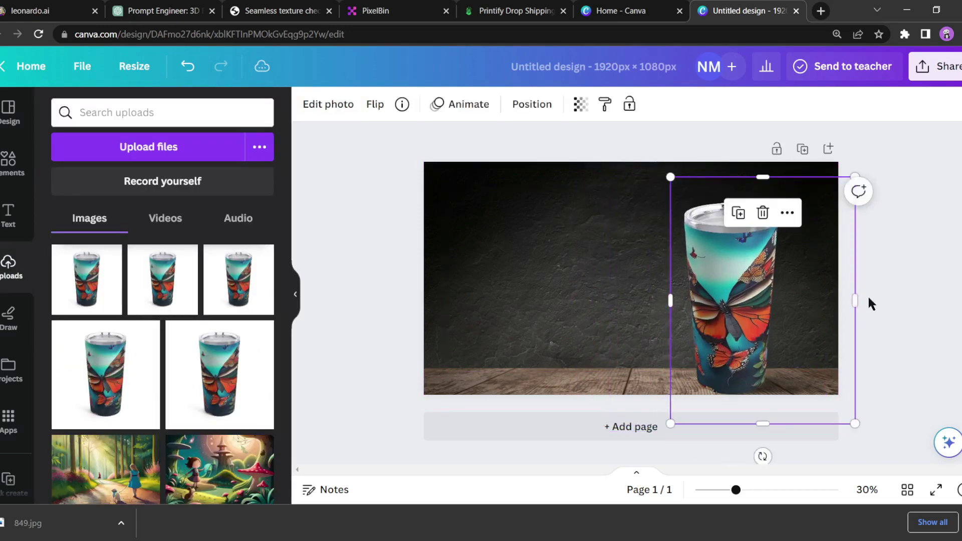
drag(855, 301, 782, 302)
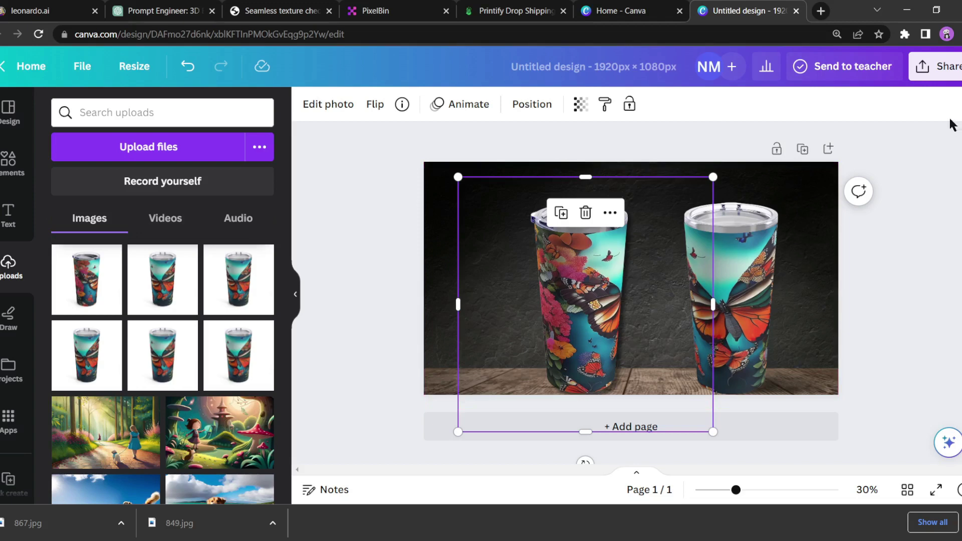
- Download the finished two-tumbler mockup as a JPG instead of PNG
click(387, 430)
click(940, 66)
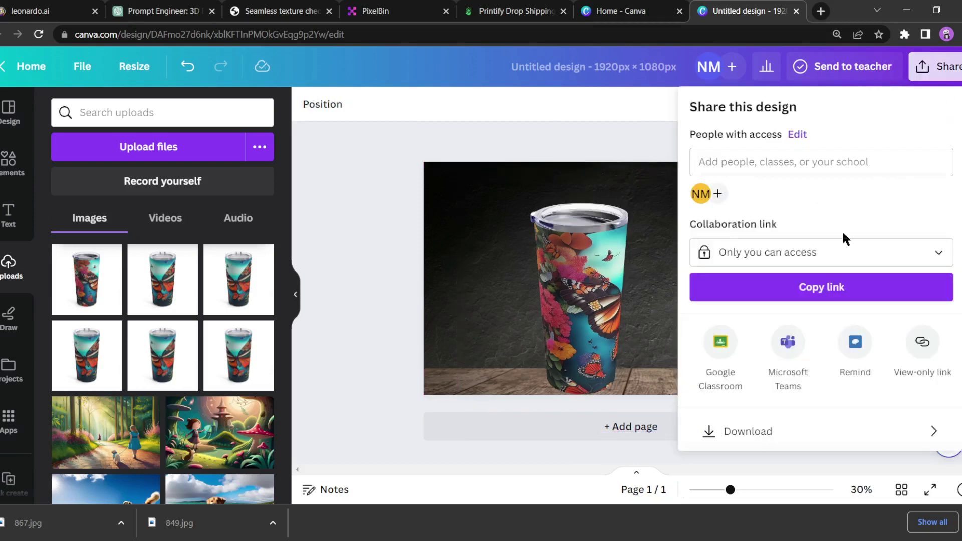
click(842, 431)
click(817, 167)
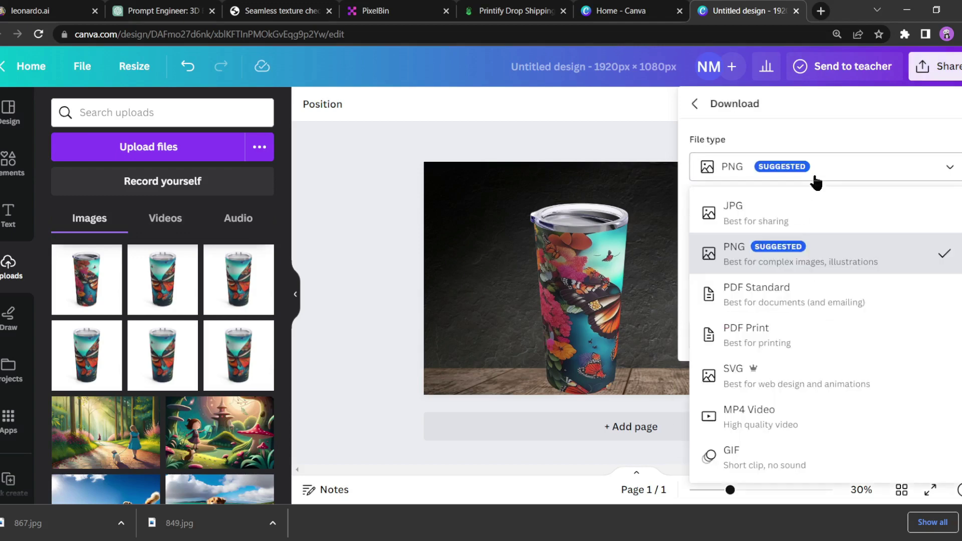
click(752, 209)
click(862, 352)
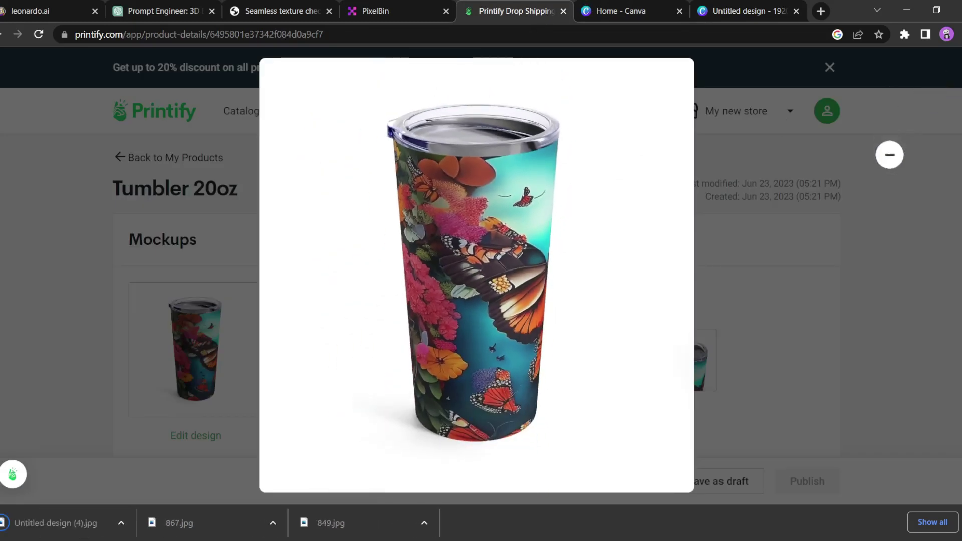
- Close the enlarged Tumbler 20oz mockup preview
click(895, 158)
scroll(870, 206, down, 3)
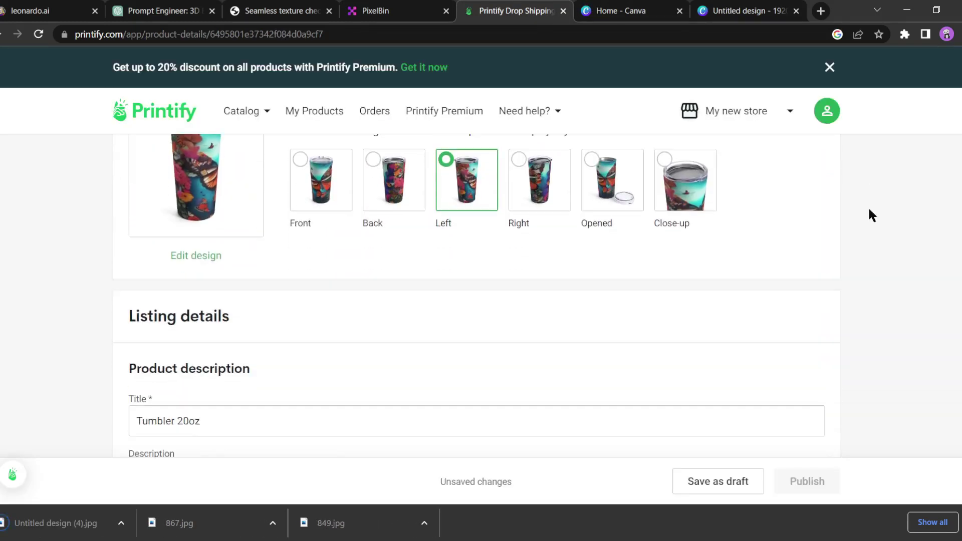
scroll(870, 210, down, 1)
scroll(871, 210, down, 2)
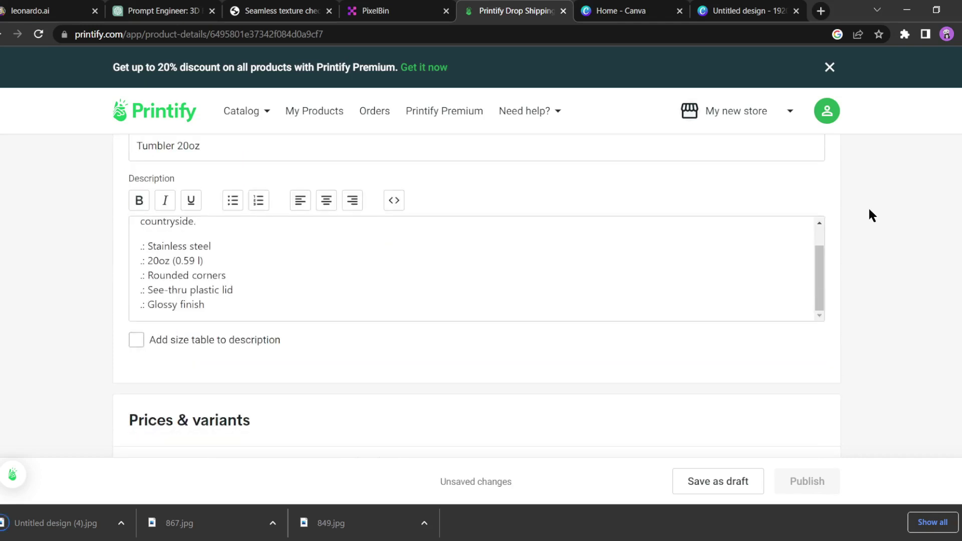
scroll(870, 209, down, 5)
scroll(870, 216, down, 2)
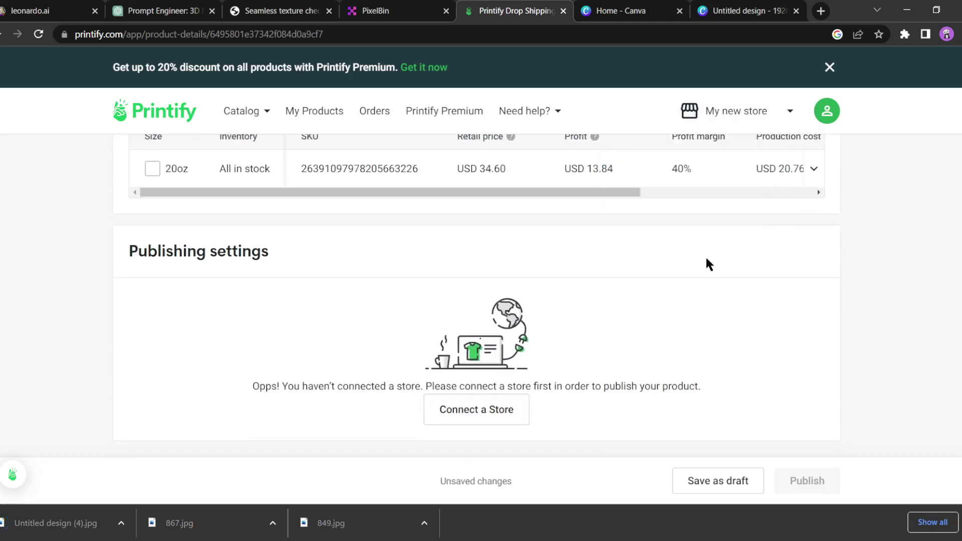
scroll(573, 326, up, 1)
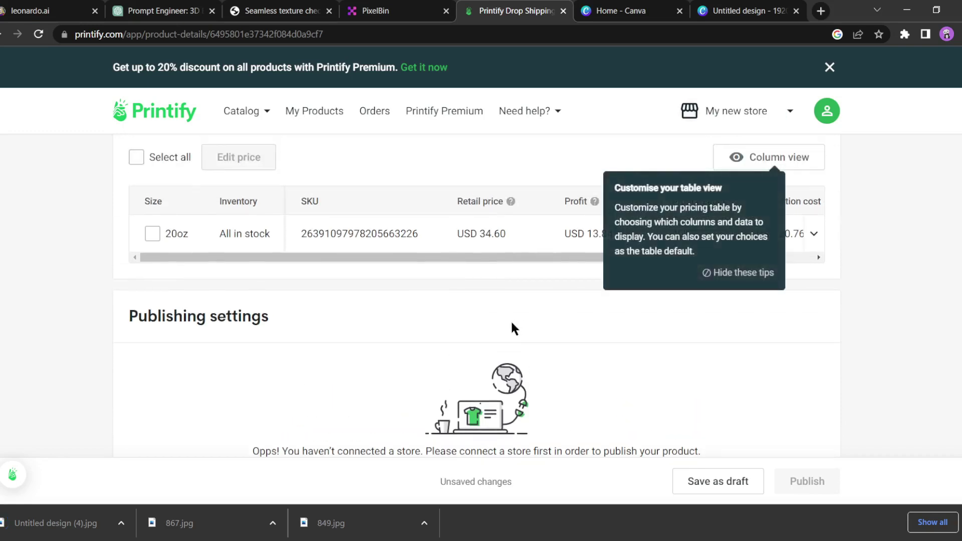
scroll(802, 320, up, 1)
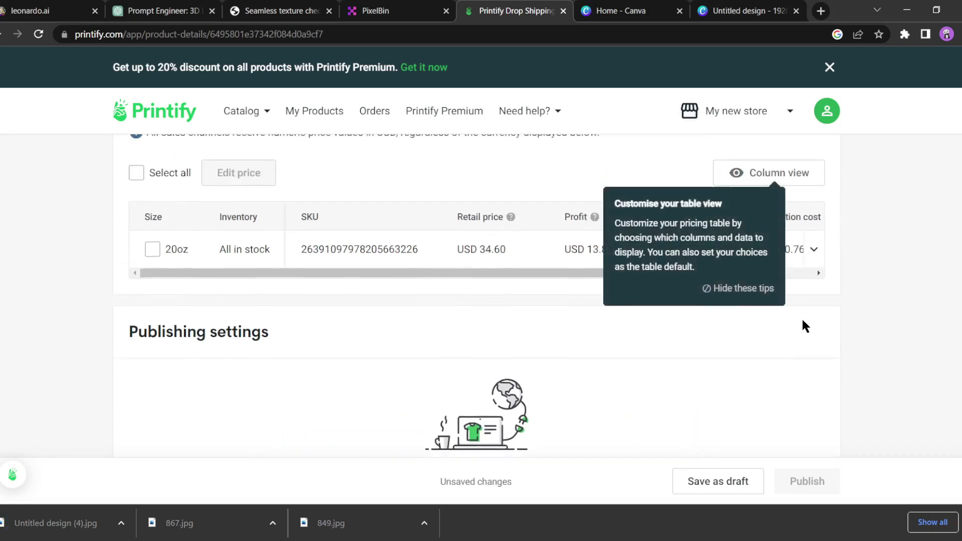
scroll(801, 317, up, 3)
scroll(801, 311, up, 1)
scroll(802, 311, up, 5)
scroll(801, 317, up, 1)
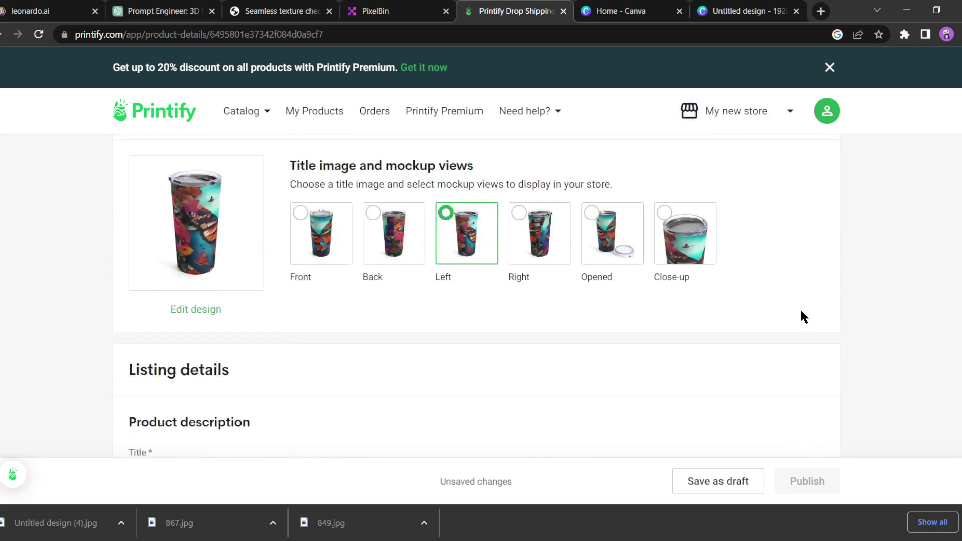
scroll(801, 317, up, 2)
scroll(802, 317, down, 5)
scroll(802, 317, down, 5)
scroll(801, 317, down, 3)
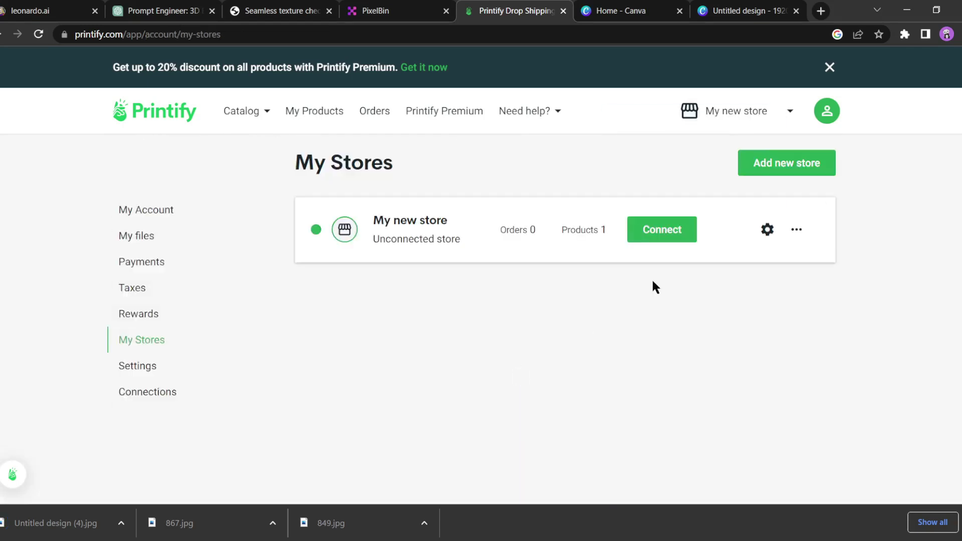
- Begin connecting My new store to a sales channel
click(662, 229)
scroll(557, 369, down, 1)
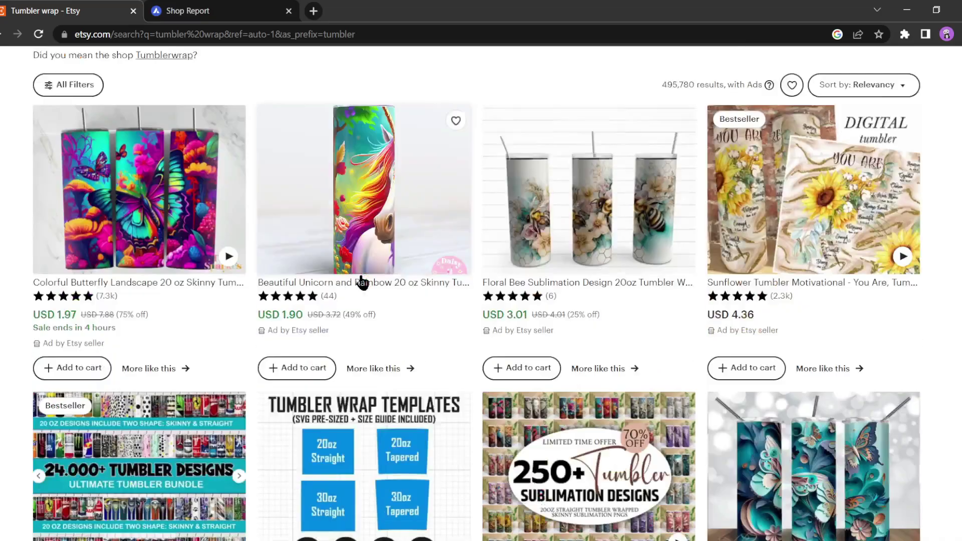
scroll(360, 278, down, 3)
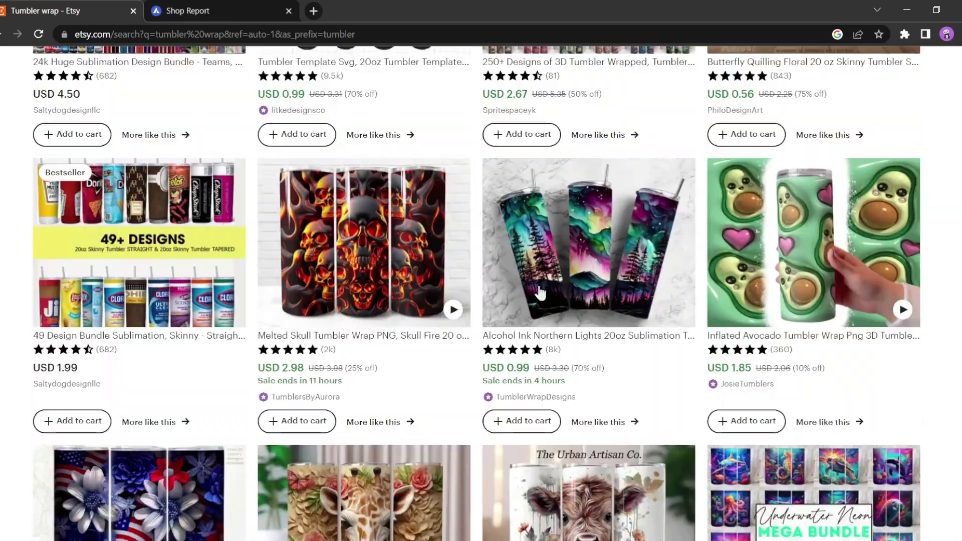
scroll(960, 218, down, 3)
scroll(961, 217, down, 3)
scroll(961, 217, down, 1)
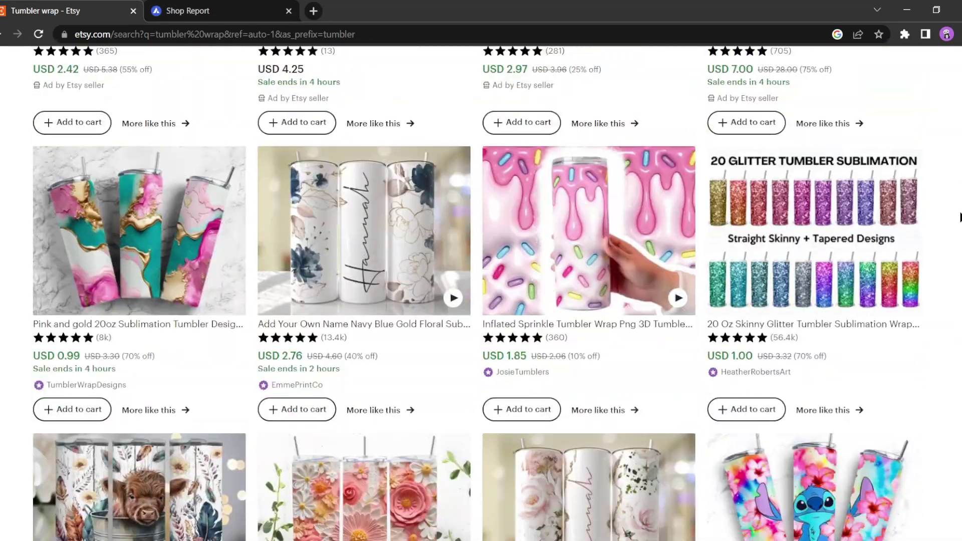
scroll(961, 217, down, 5)
scroll(961, 217, down, 3)
scroll(961, 218, down, 4)
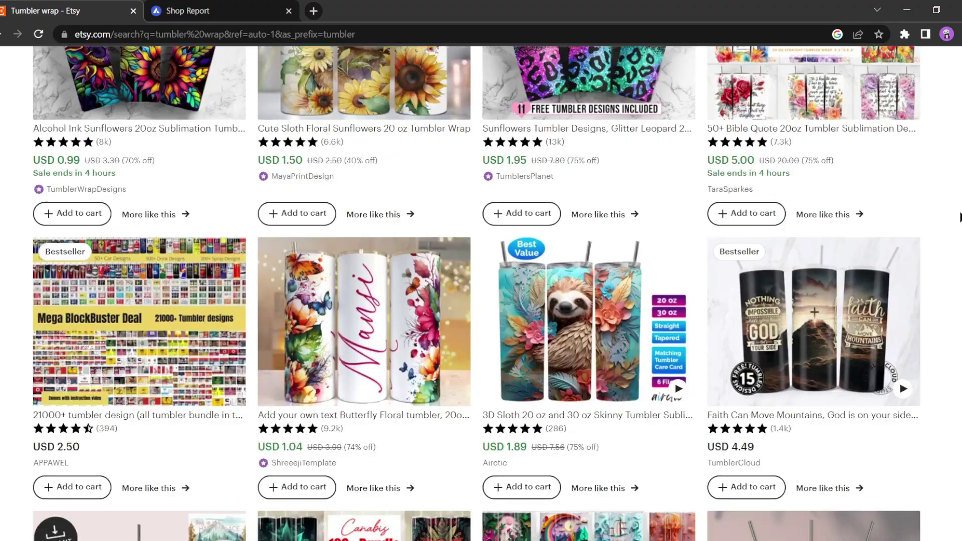
scroll(961, 218, down, 3)
scroll(961, 217, down, 3)
scroll(961, 218, down, 3)
scroll(961, 218, up, 5)
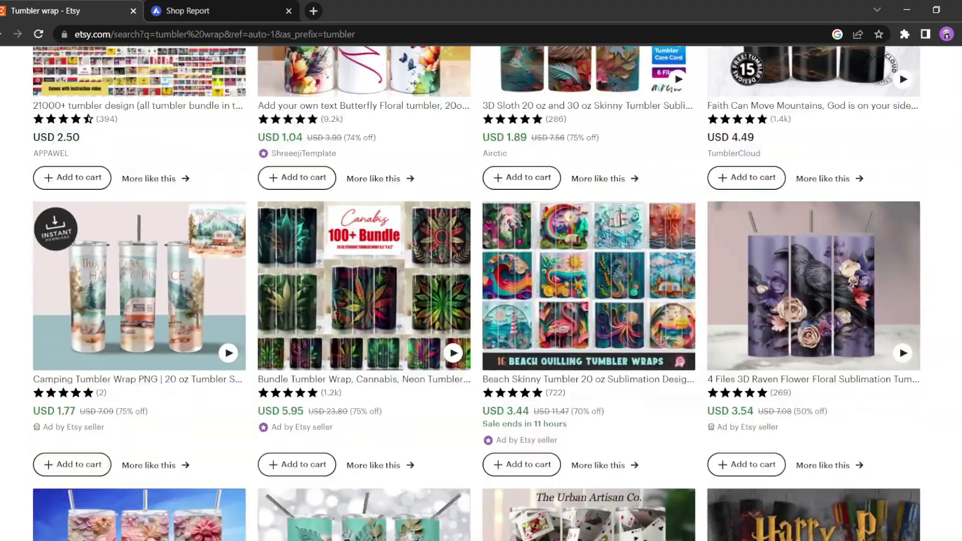